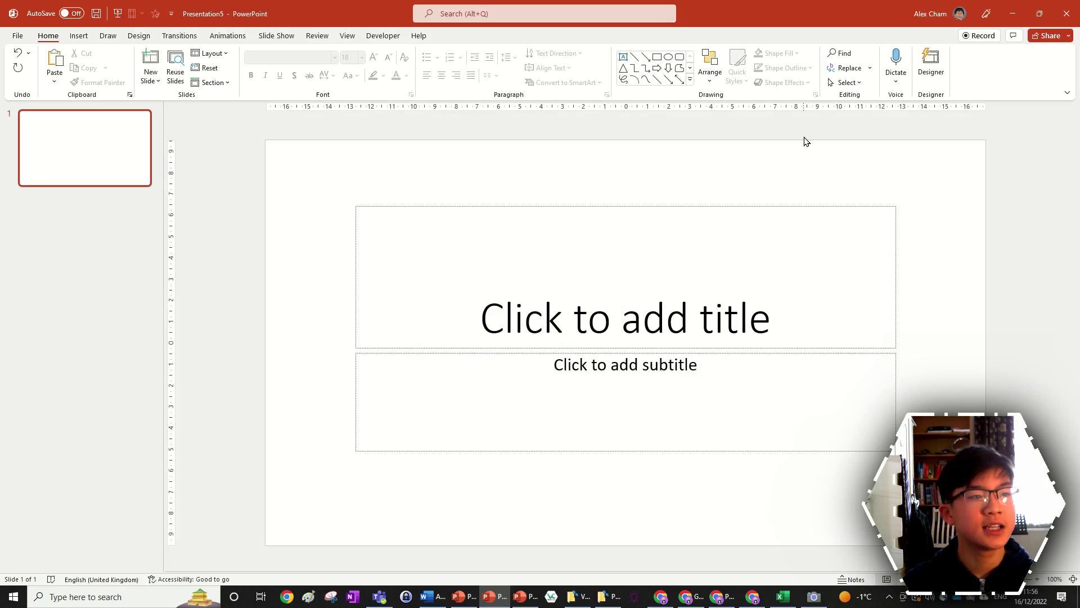
- Apply the Blank layout to the slide and zoom out to 50%
left_click(223, 59)
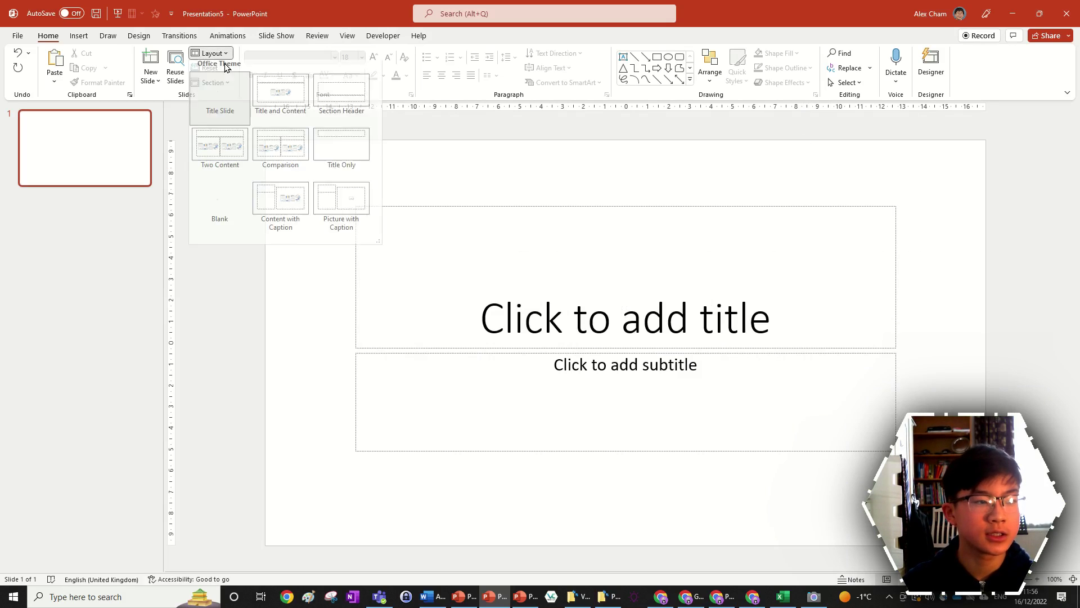
left_click(209, 204)
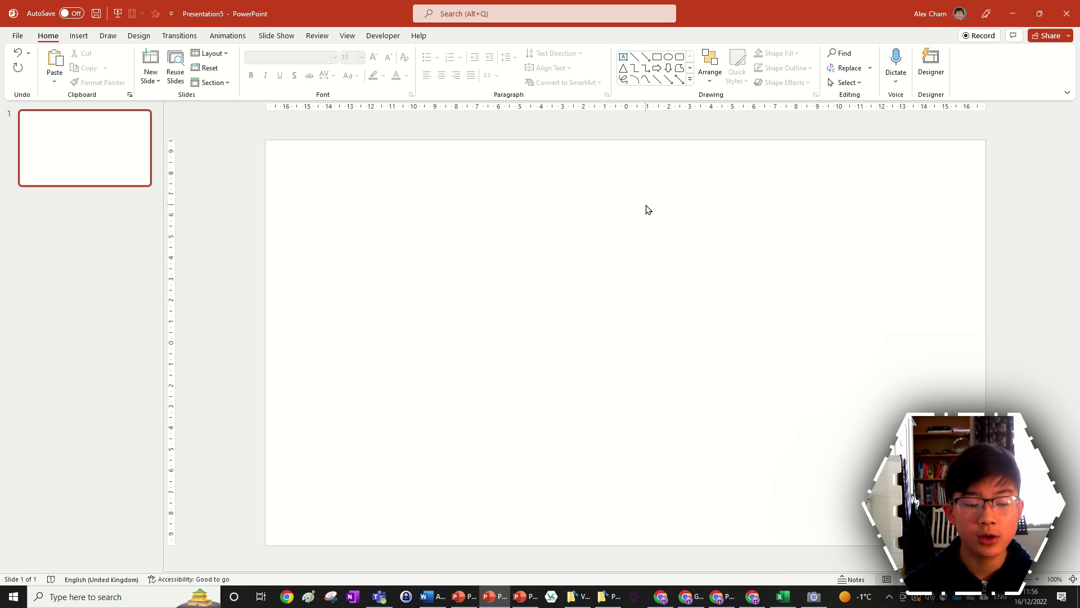
scroll(644, 193, "down", 5)
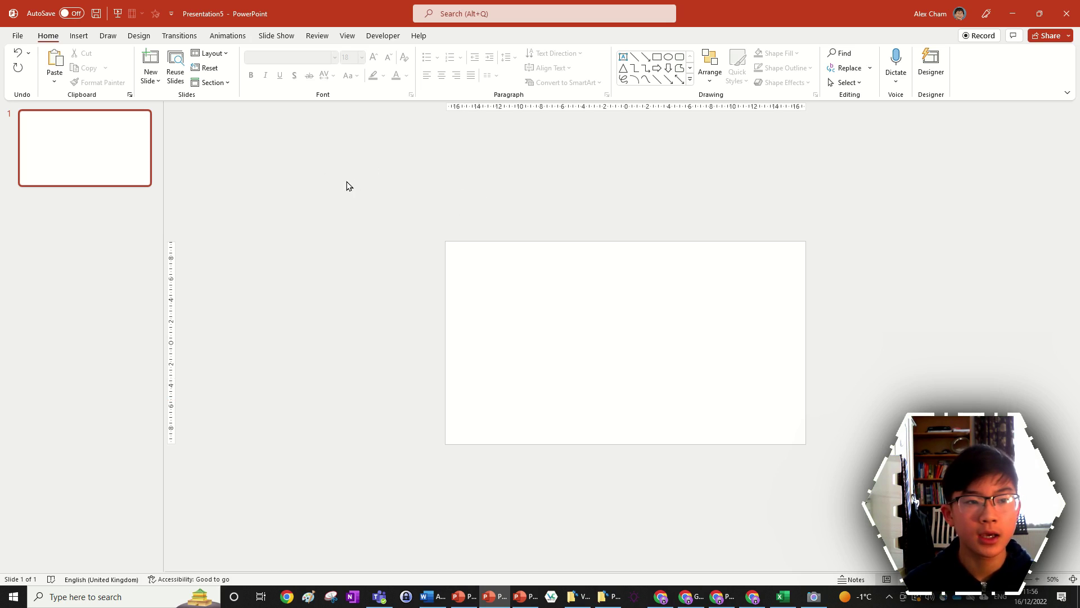
- Insert the gardener, icy seascape and suitcase-packing photos from Stock Images onto the slide
left_click(79, 36)
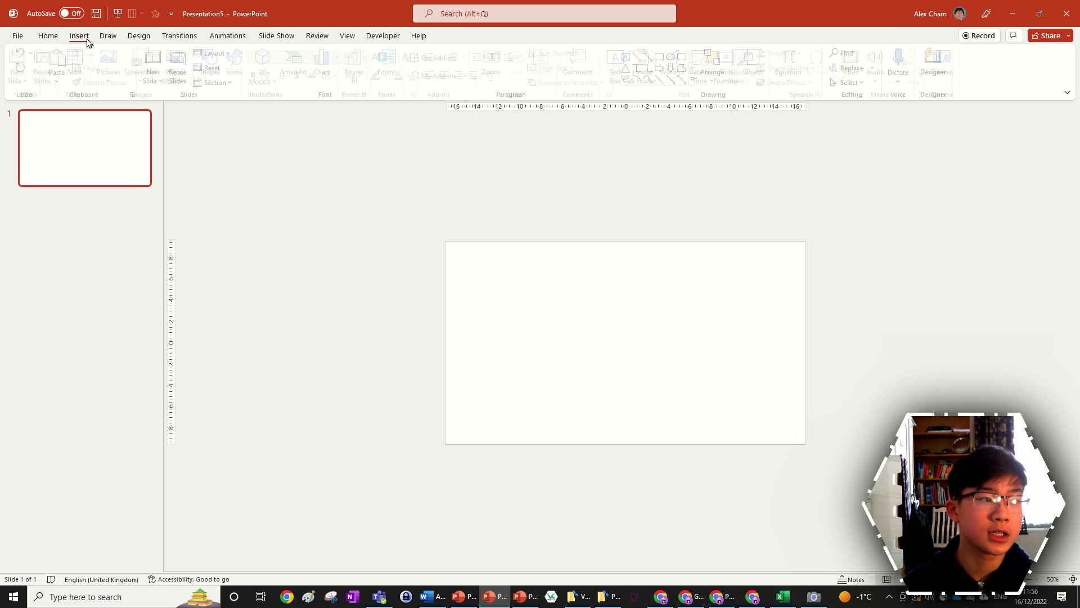
left_click(114, 73)
left_click(141, 131)
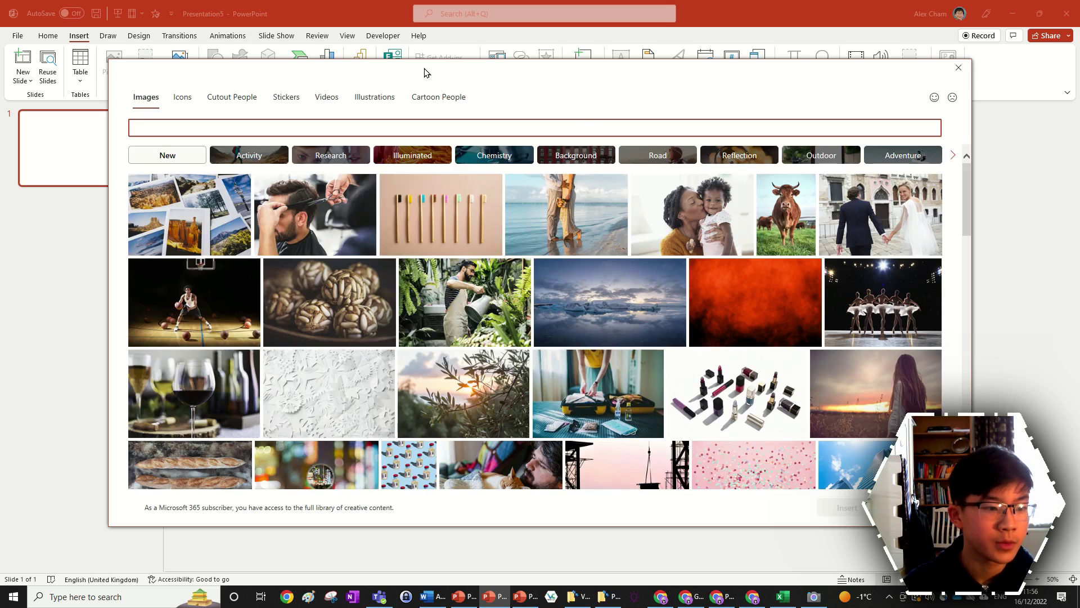
left_click(462, 312)
left_click(615, 304)
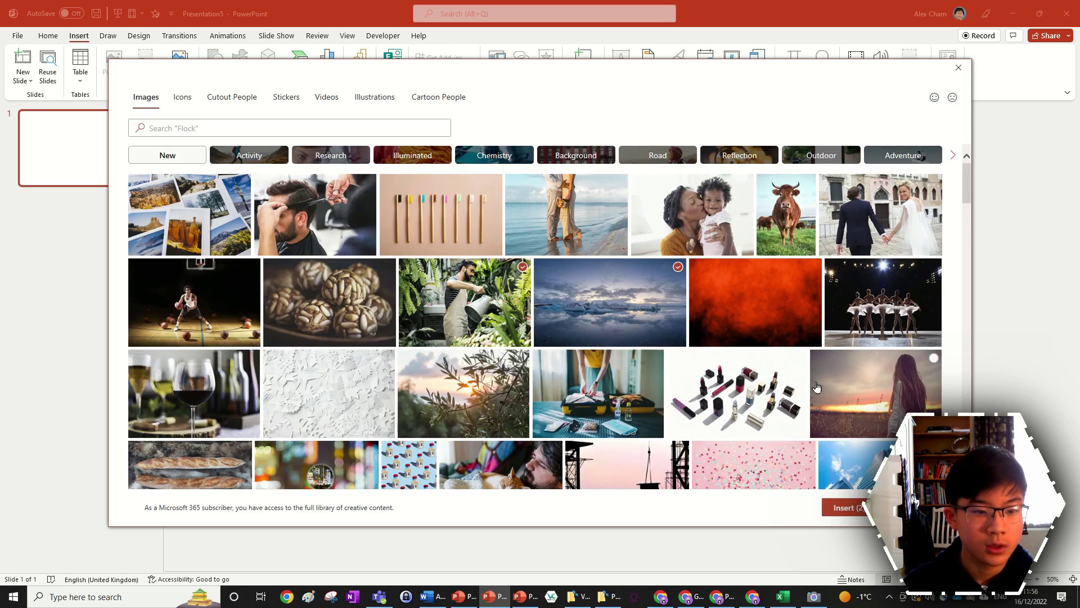
left_click(603, 405)
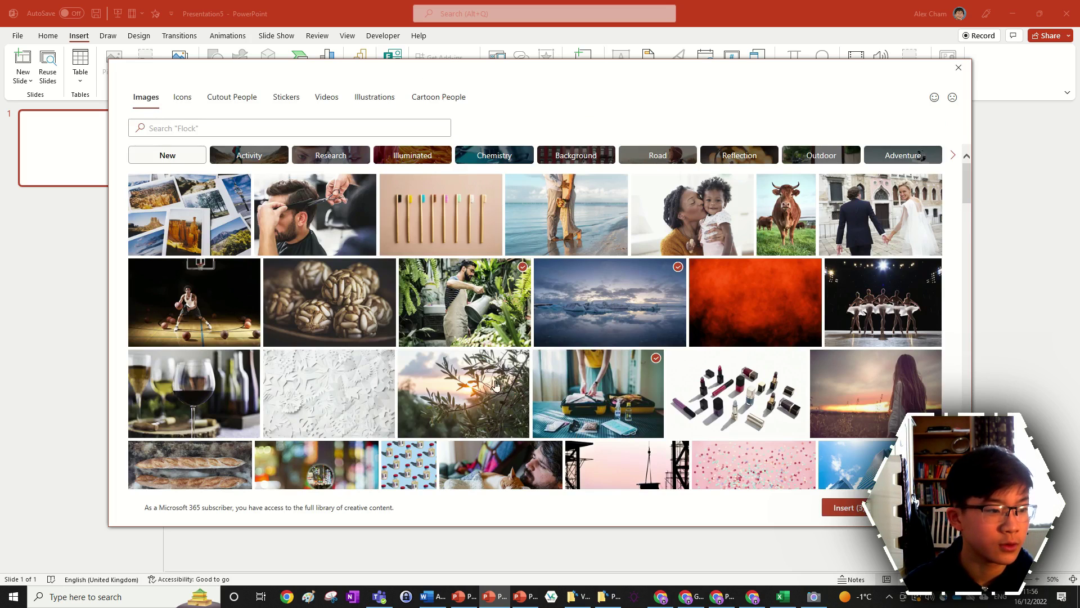
left_click(849, 509)
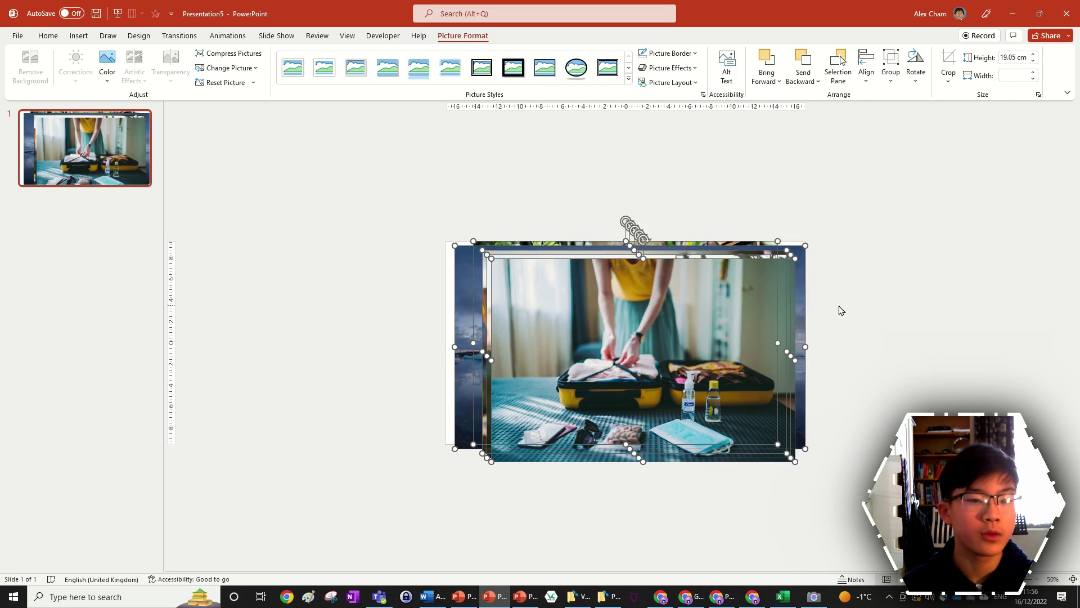
- Drag the suitcase-packing photo rightward, revealing the olive-branch sunset photo beneath
left_click(827, 314)
left_click_drag(990, 531, 878, 419)
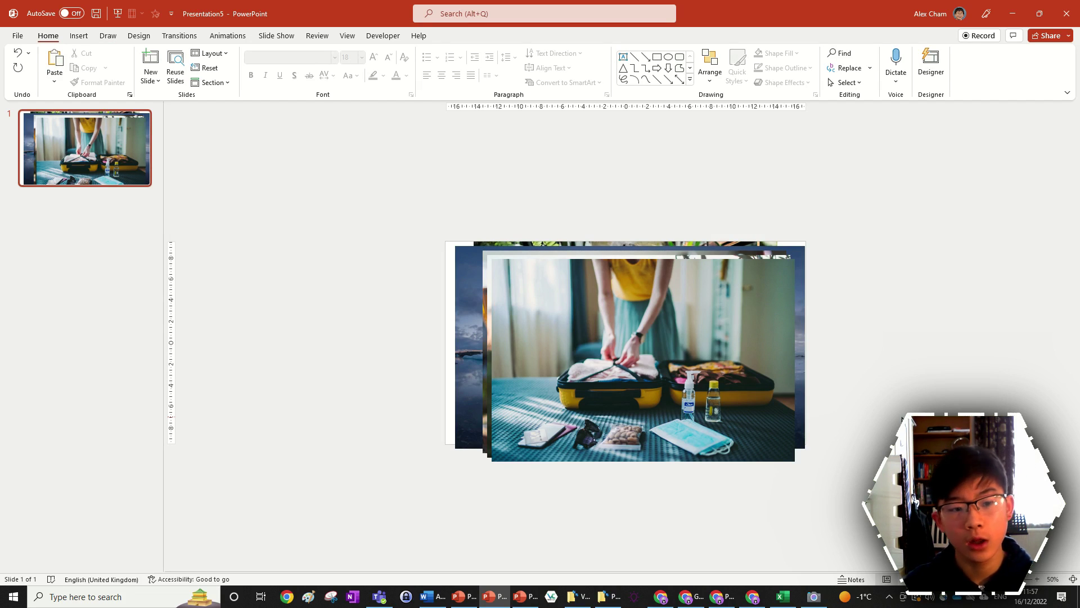
left_click(679, 320)
left_click_drag(668, 330, 796, 339)
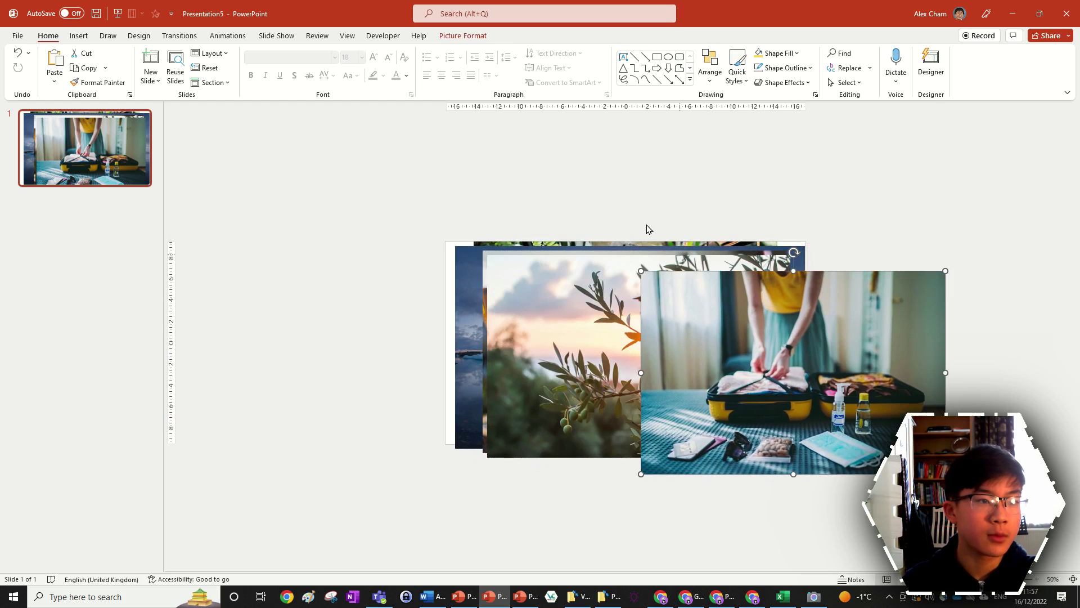
- Crop the suitcase photo to a 3:4 portrait ratio and move it up and right
left_click(462, 35)
left_click(948, 79)
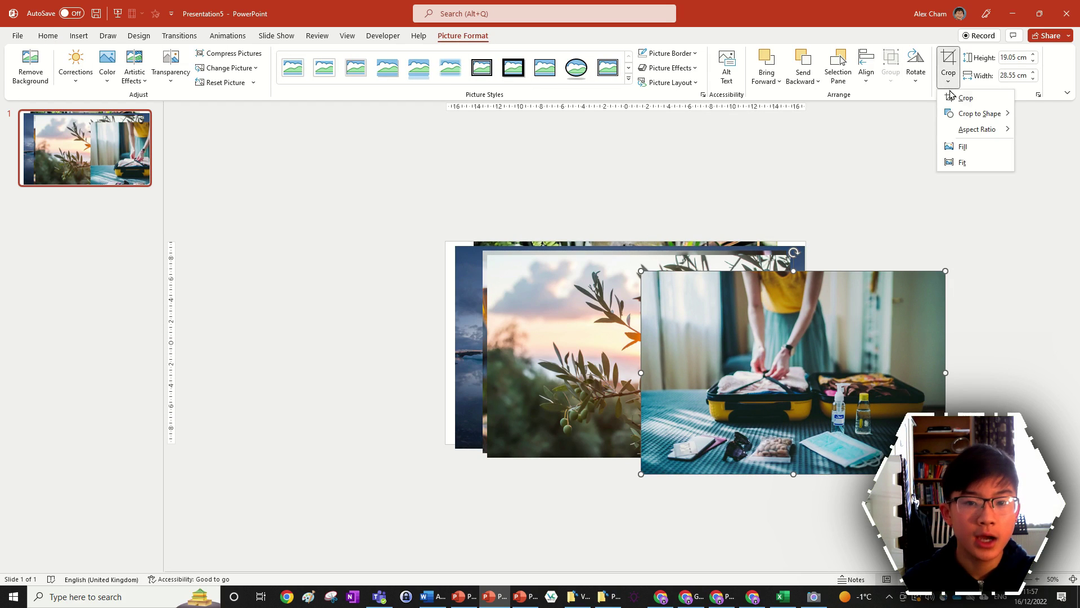
mouse_move(977, 130)
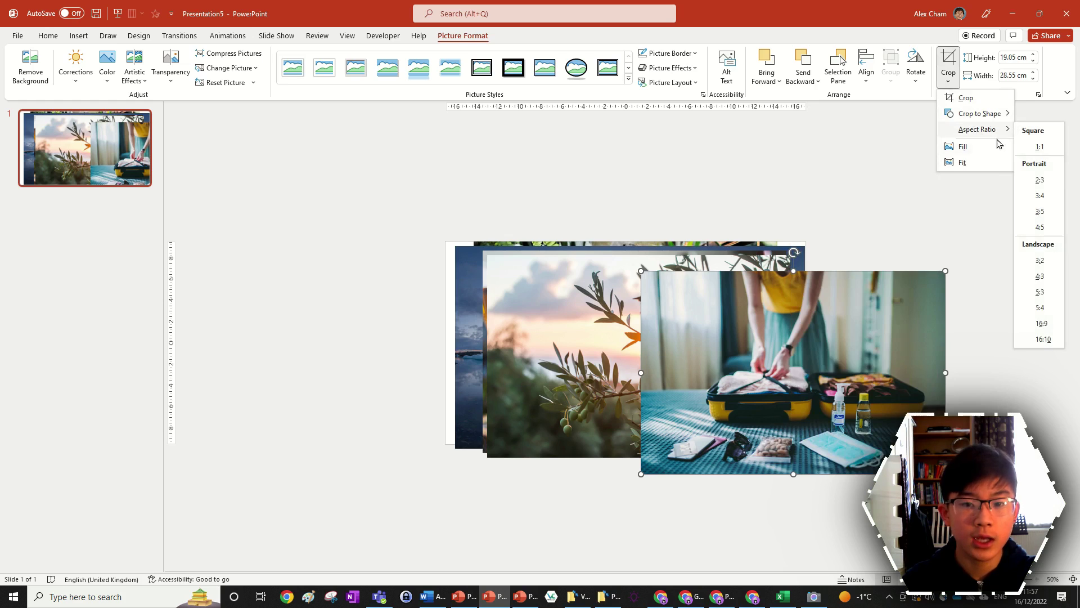
left_click(1045, 200)
left_click(983, 302)
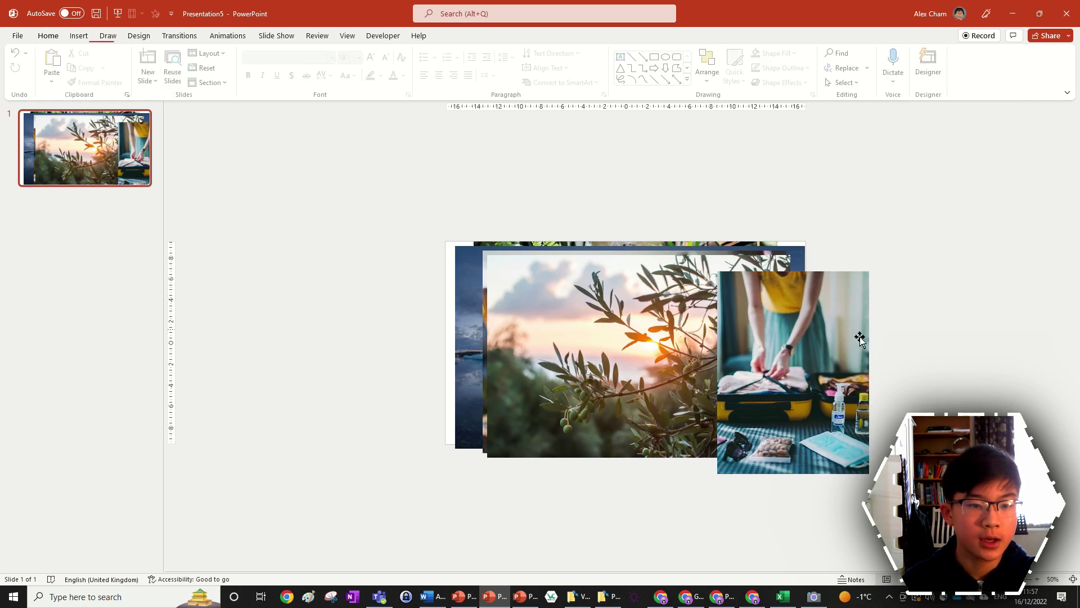
left_click_drag(860, 337, 956, 256)
key("Tab")
- Crop the olive photo to 3:4 portrait and shift it right
left_click(948, 82)
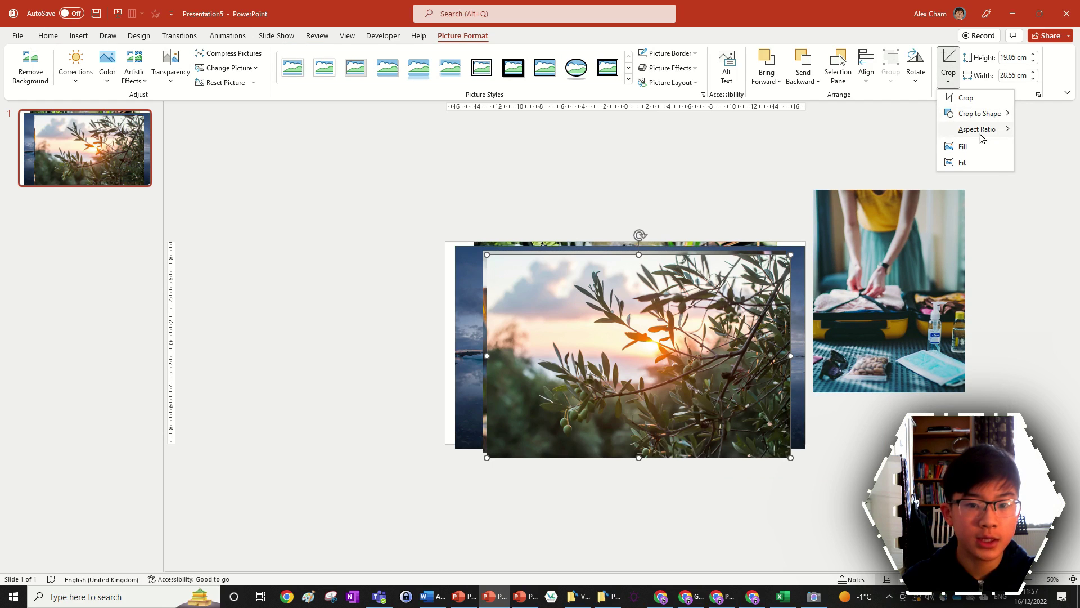
mouse_move(979, 134)
left_click(1040, 195)
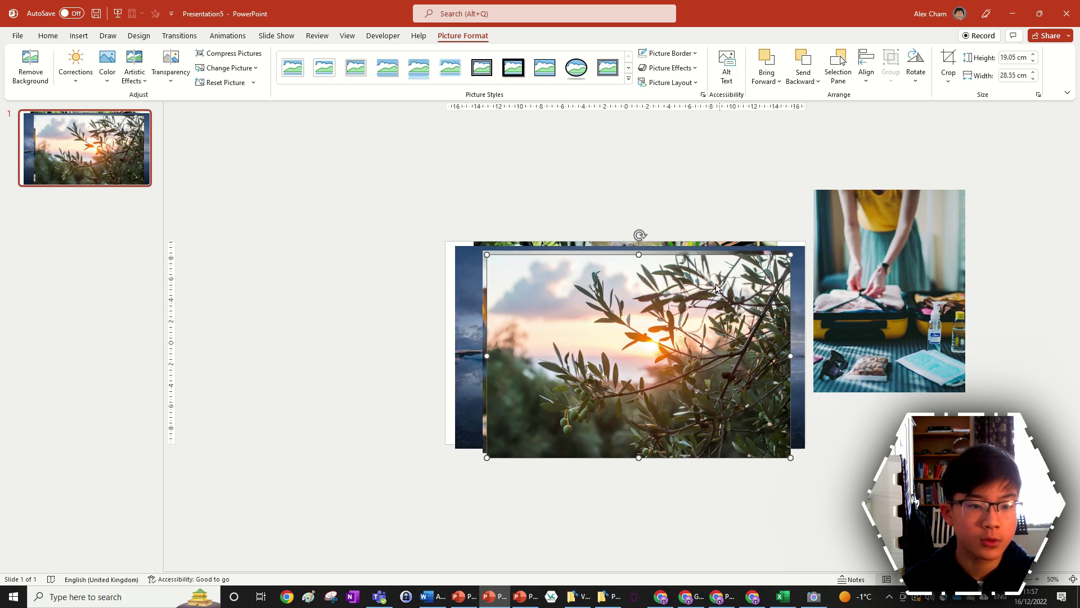
left_click(629, 506)
left_click_drag(599, 337, 628, 315)
- Crop the wine glasses photo to 3:4 portrait
left_click(629, 315)
left_click(948, 81)
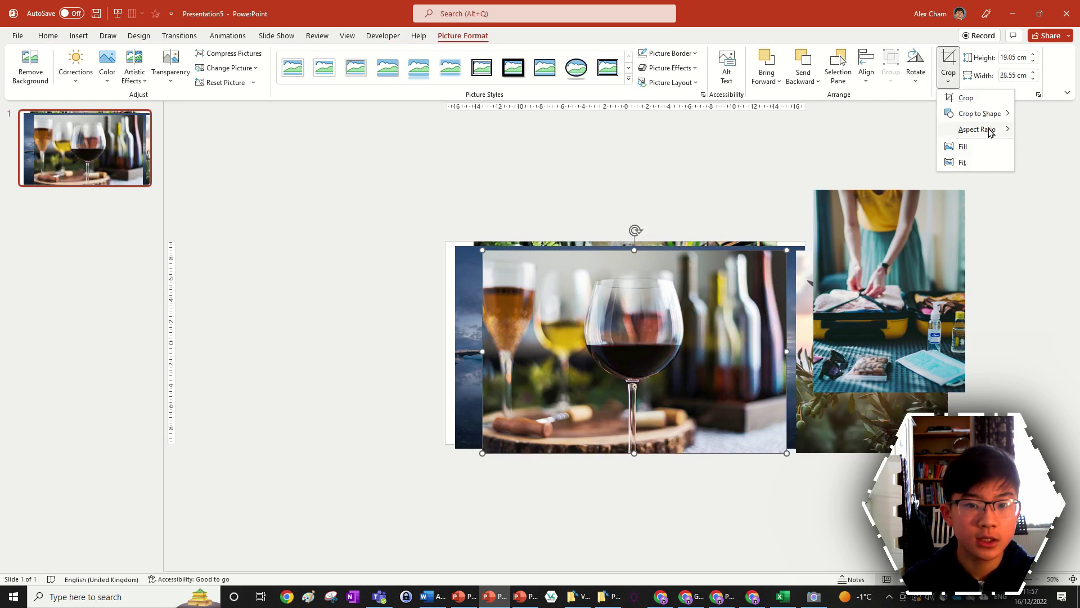
mouse_move(980, 129)
left_click(1040, 195)
left_click(700, 176)
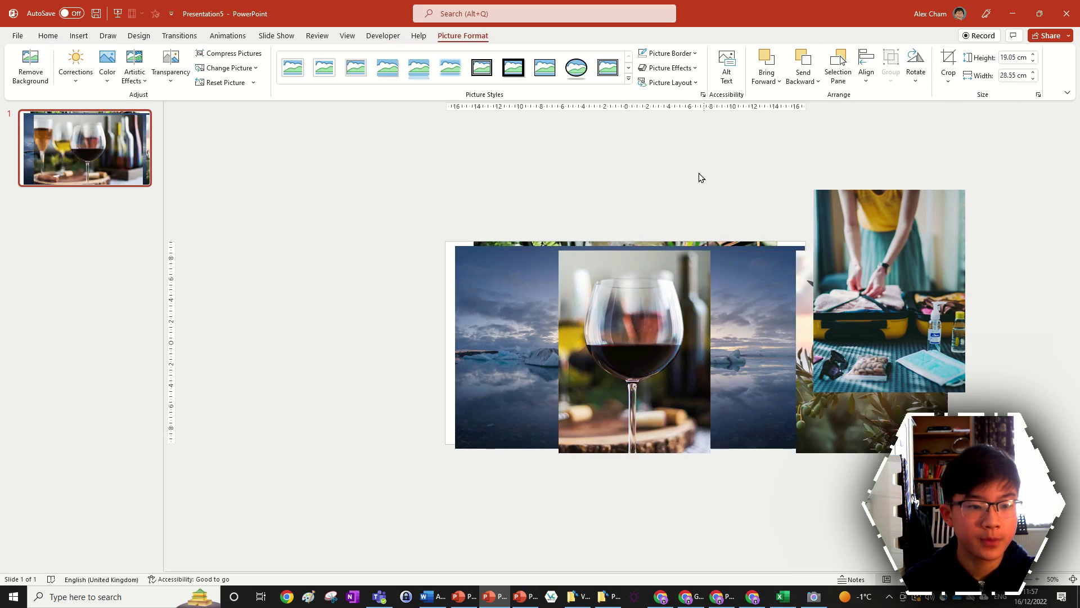
- Crop the icy seascape photo to 3:5 portrait and place it behind the wine photo
left_click(801, 294)
left_click(948, 81)
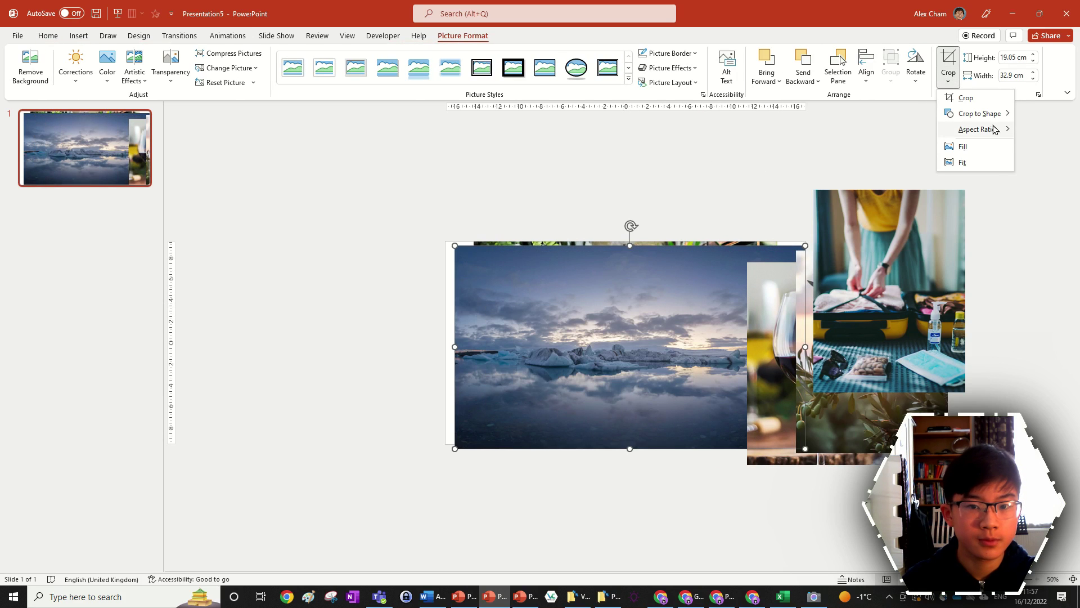
mouse_move(990, 129)
left_click(1039, 211)
left_click(754, 180)
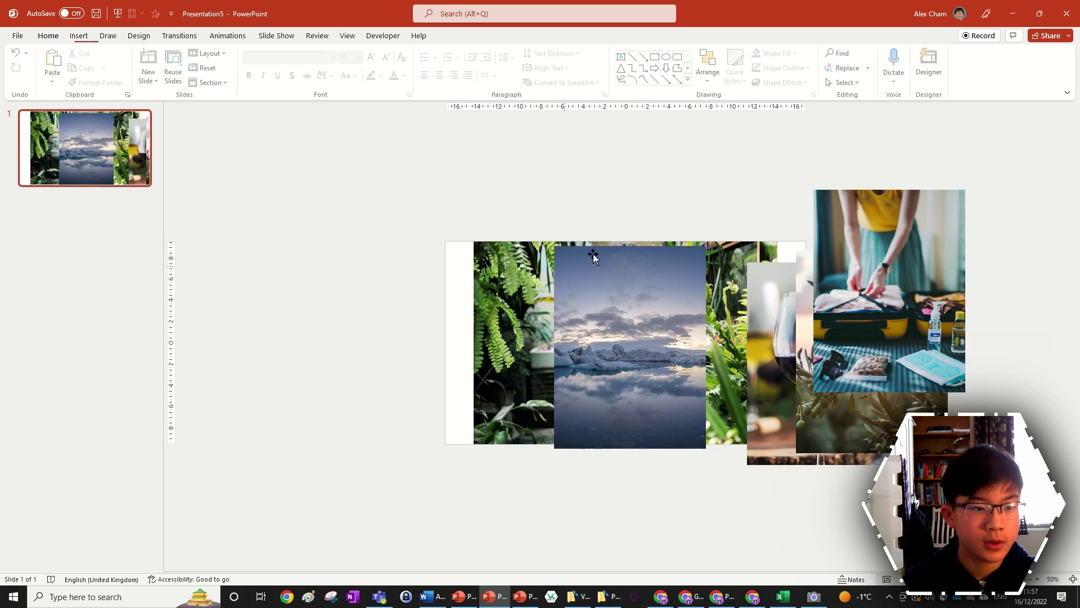
left_click_drag(593, 248, 769, 298)
- Crop the gardener photo to 3:4 portrait, leaving it 14.29 cm wide
left_click(562, 338)
left_click(949, 82)
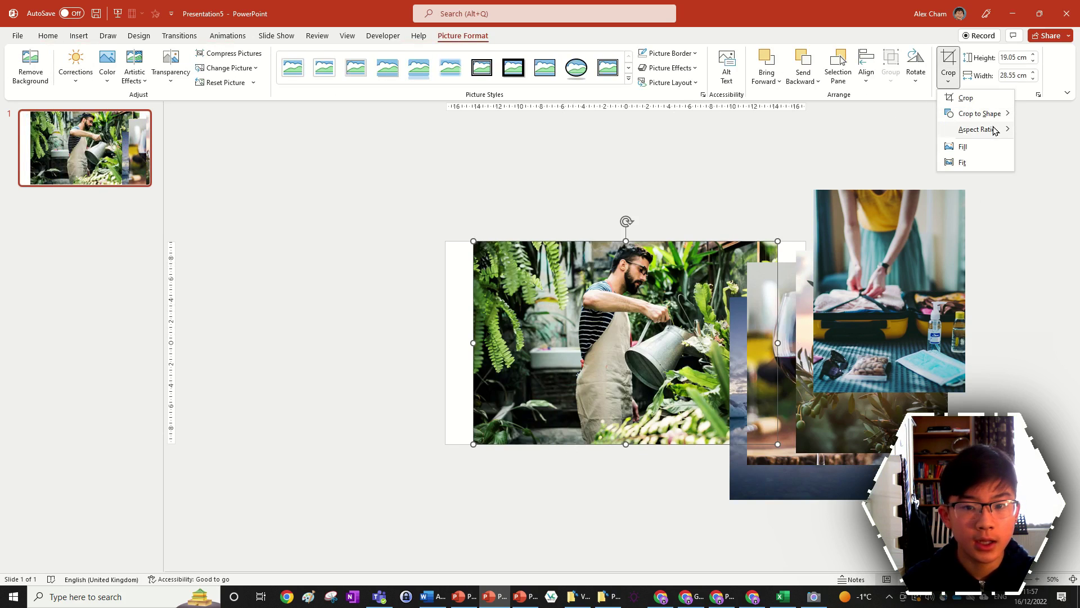
mouse_move(994, 129)
left_click(1037, 198)
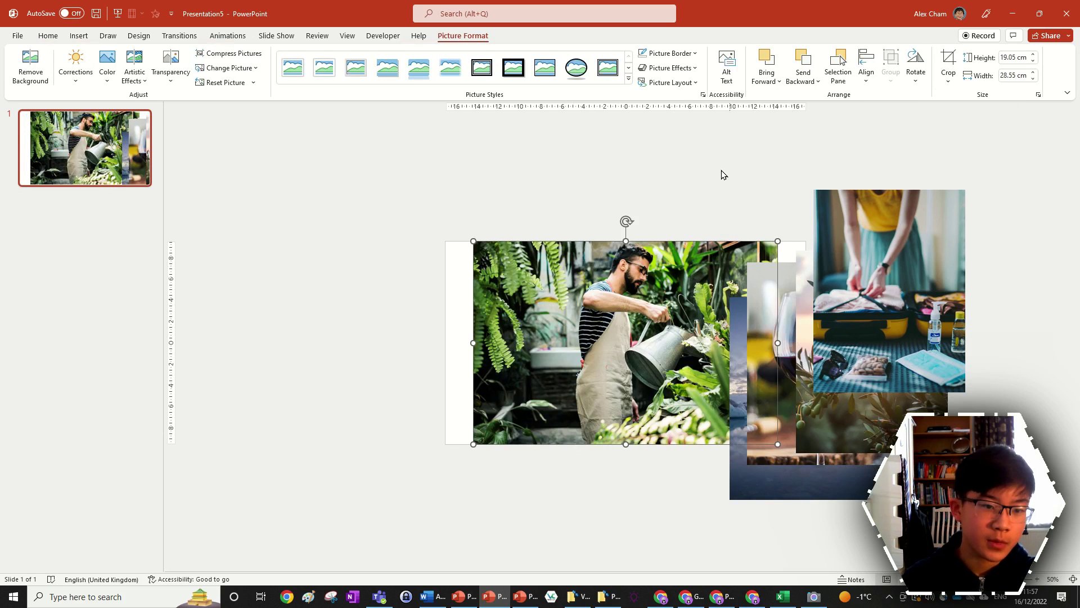
left_click(721, 175)
- Arrange gardener, icy sea, wine, olive and suitcase photos in one overlapping row with tops aligned
left_click_drag(680, 257, 608, 219)
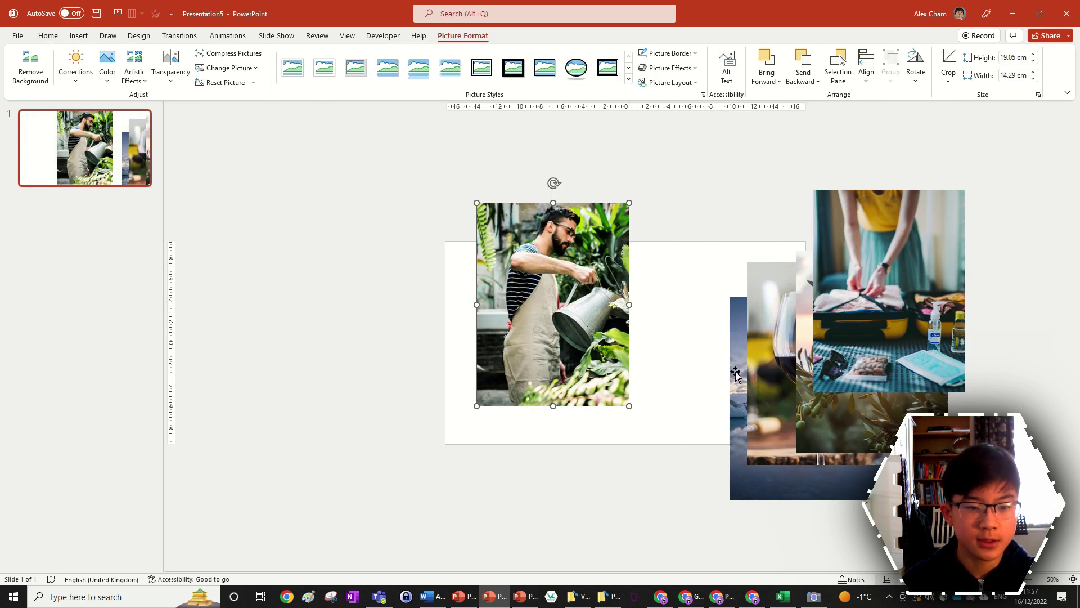
left_click_drag(568, 395, 512, 360)
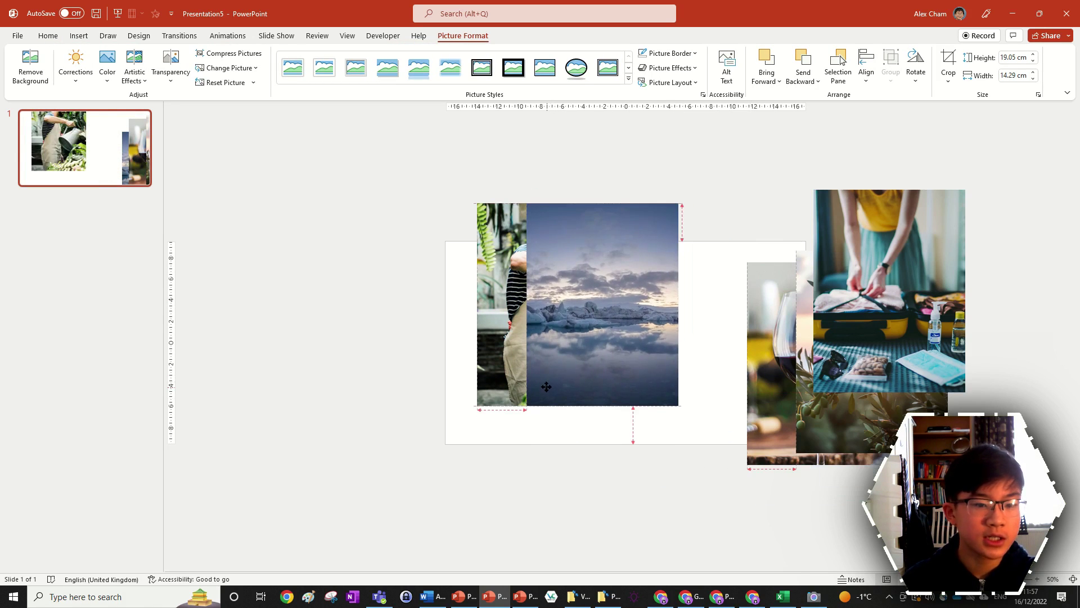
left_click_drag(741, 475, 608, 381)
key("Escape")
left_click_drag(857, 439, 684, 389)
left_click_drag(890, 332, 731, 345)
- Nudge the suitcase photo slightly left so it overlaps the olive photo a bit more
left_click(941, 388)
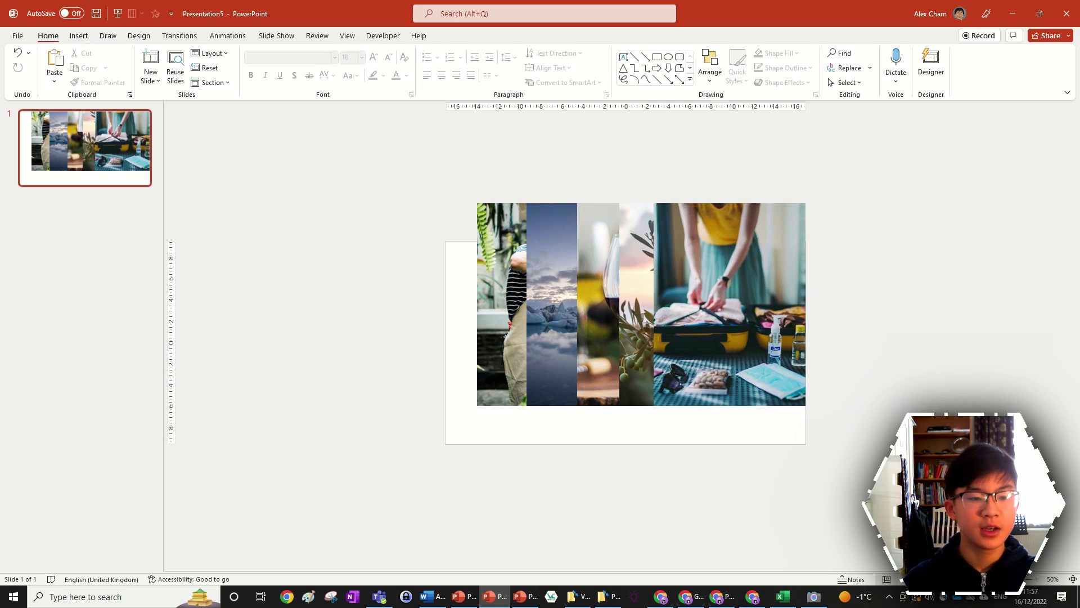
left_click_drag(927, 459, 469, 200)
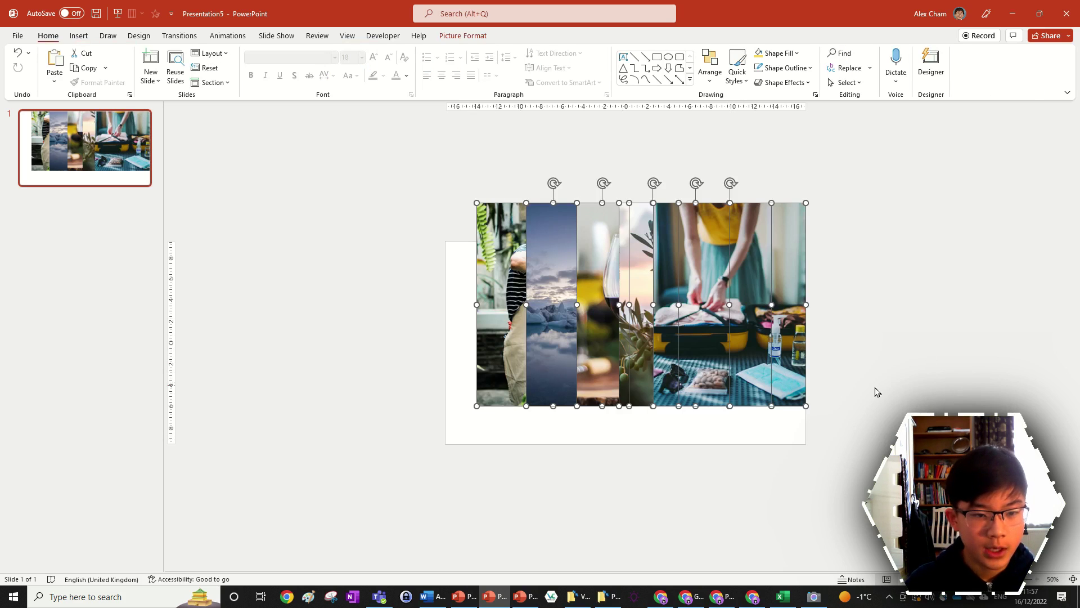
left_click(869, 369)
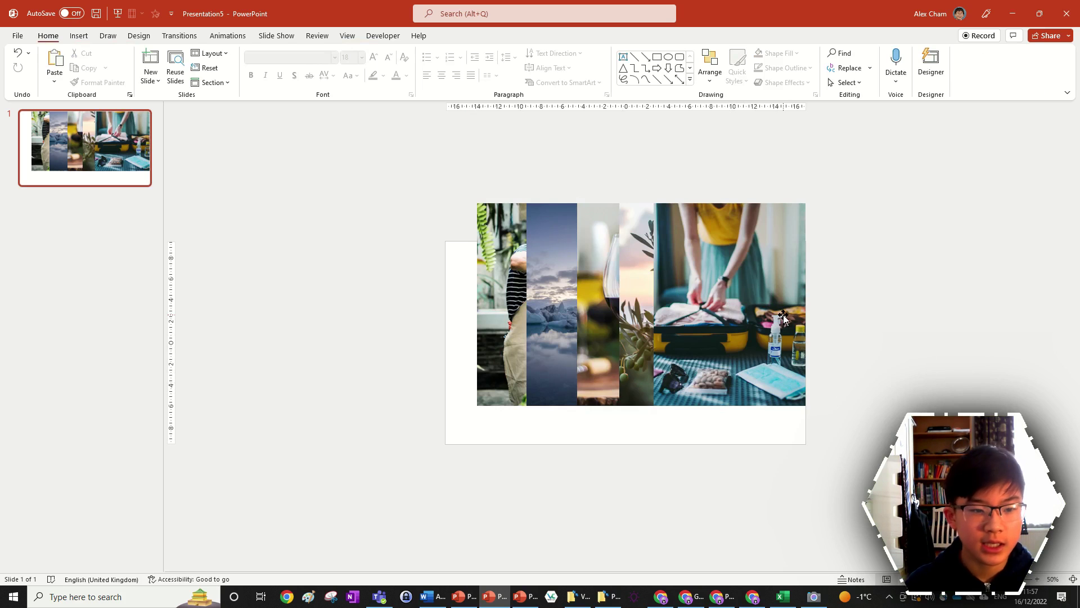
mouse_move(729, 263)
left_mouse_down()
mouse_move(599, 259)
mouse_move(724, 264)
left_mouse_up()
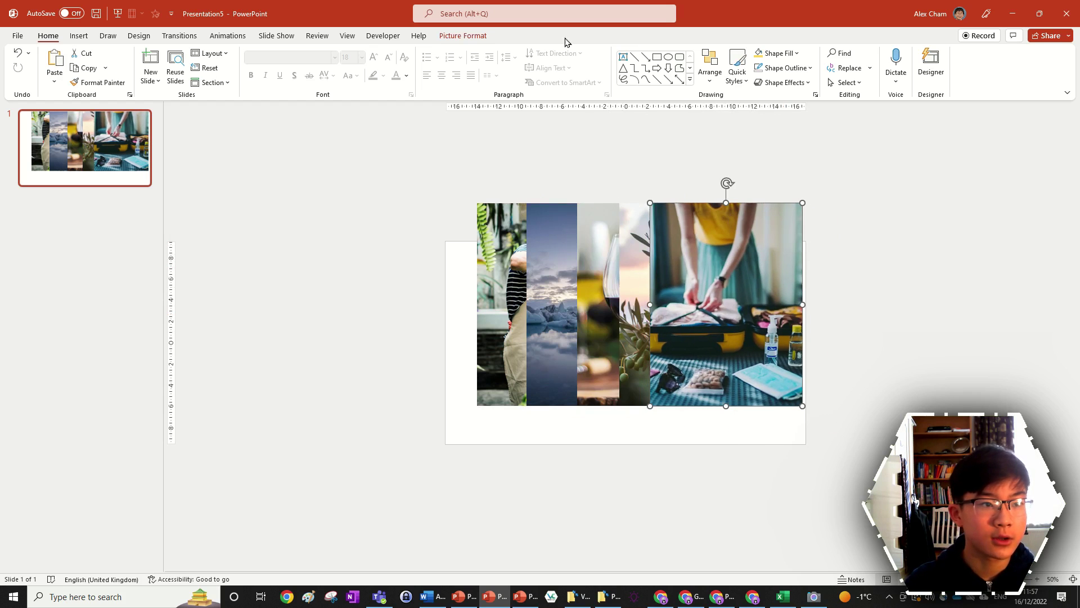
left_click(465, 37)
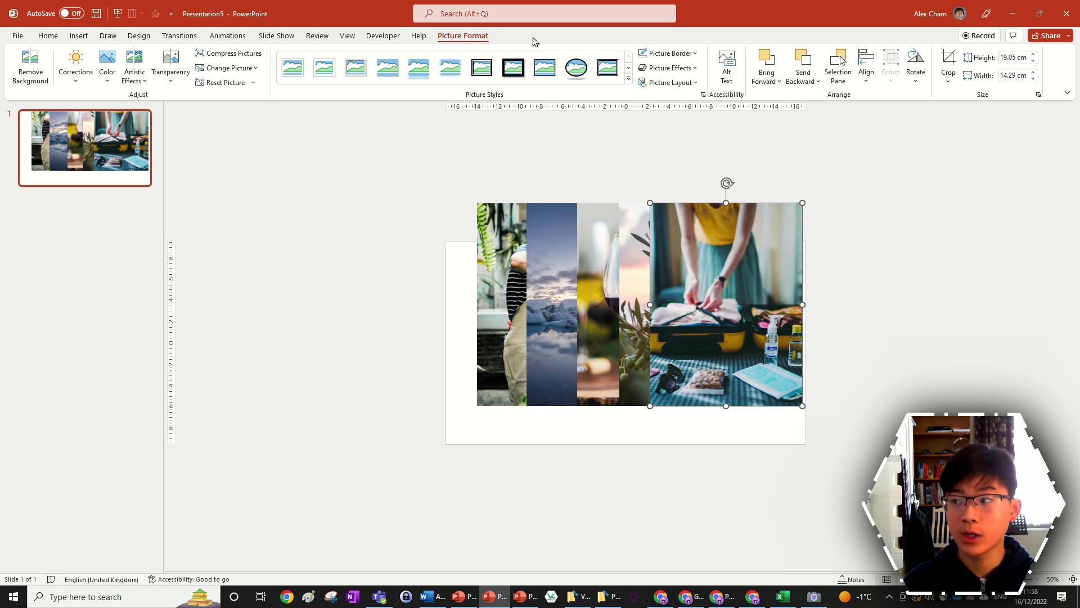
key("alt+Tab")
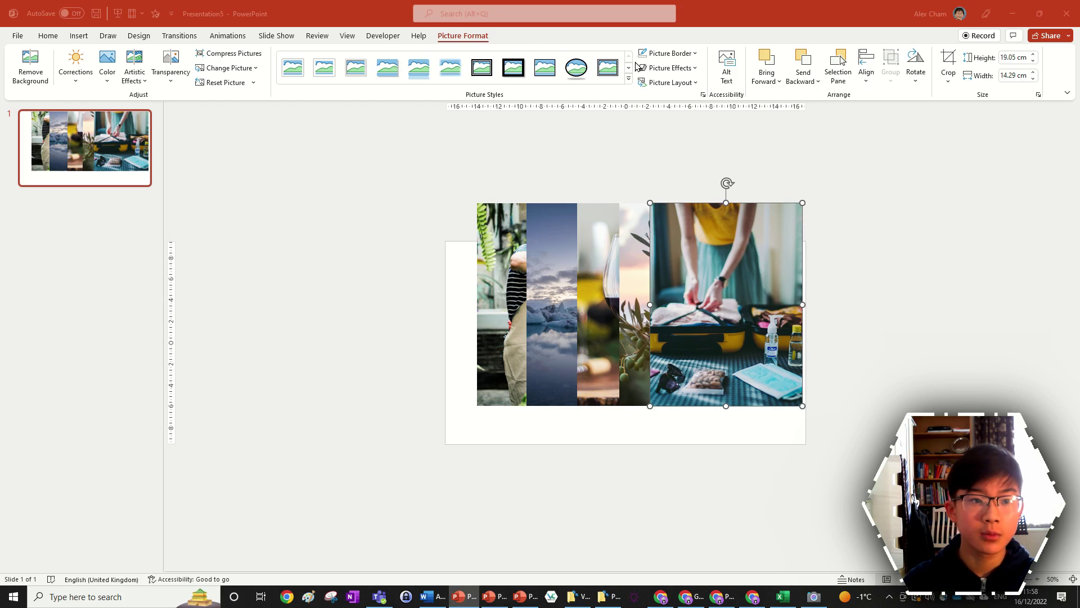
key("alt+Tab")
- Give the suitcase photo a white border and open its More Lines border settings
left_click(694, 57)
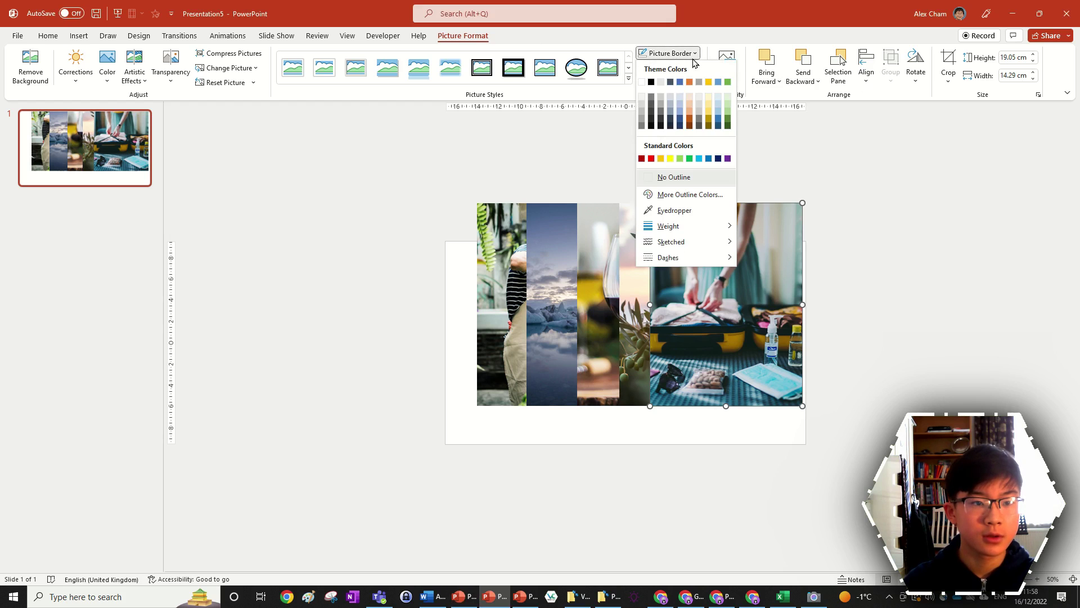
left_click(643, 86)
left_click(670, 54)
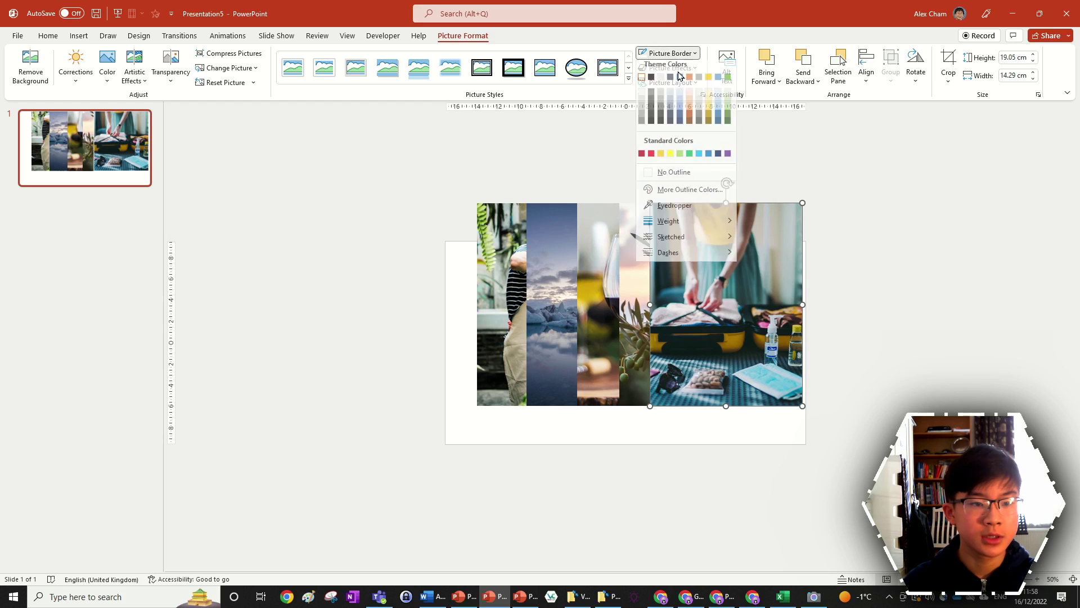
mouse_move(700, 226)
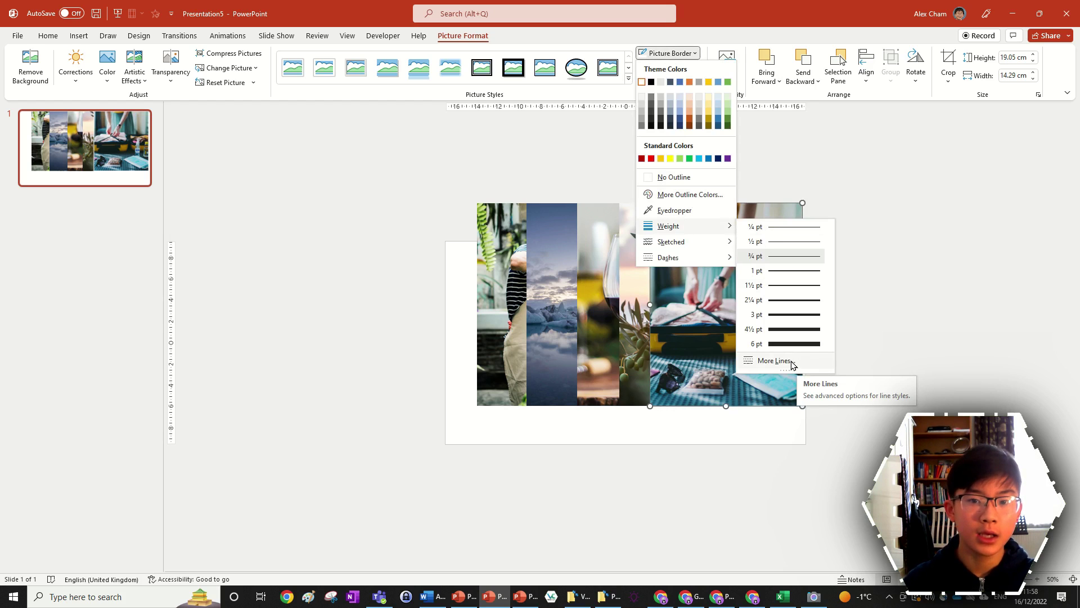
left_click(773, 361)
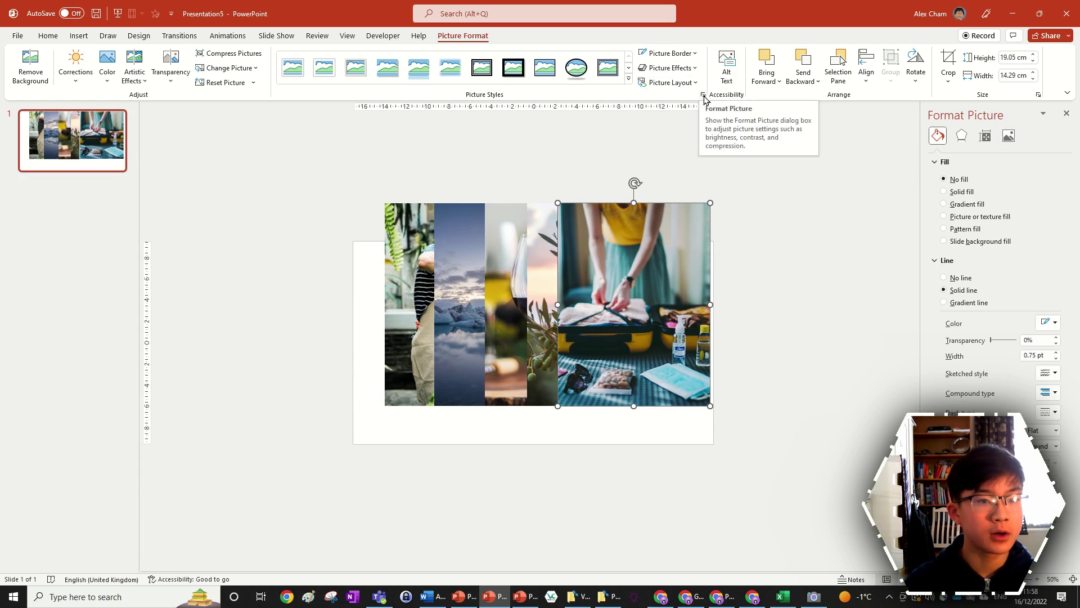
- Set the suitcase photo's border width to 10 pt and drag it off the slide to the right
left_click(961, 135)
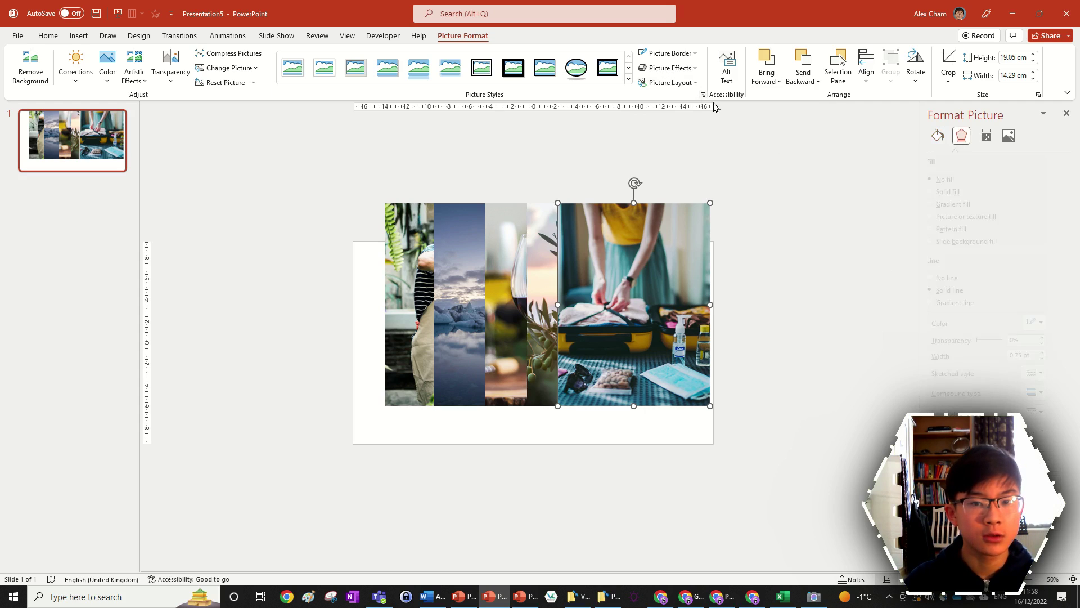
left_click(937, 136)
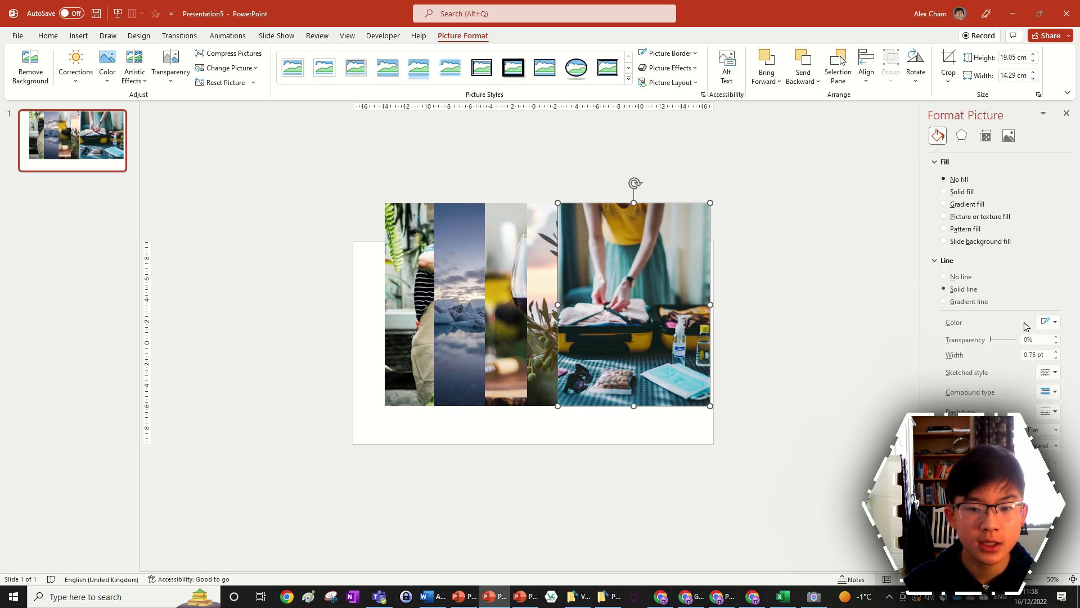
double_click(1034, 355)
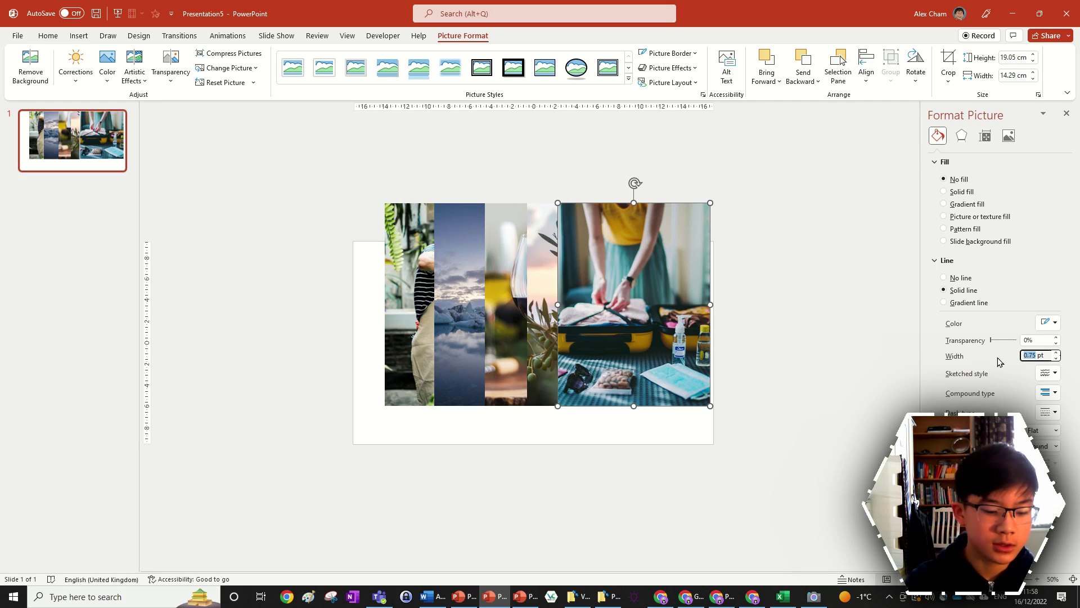
type("10")
key("Return")
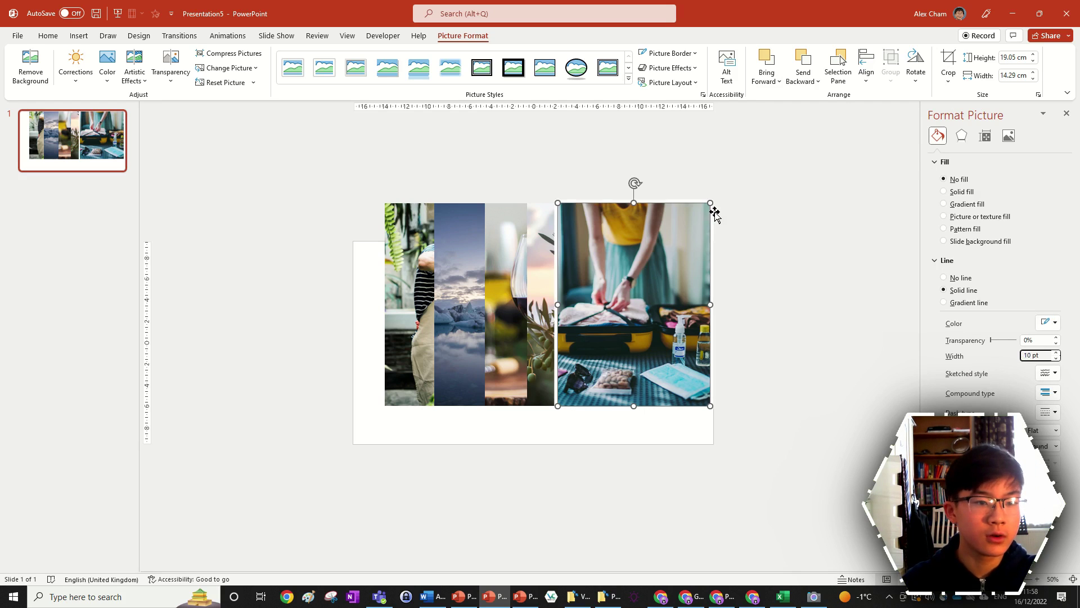
left_click_drag(658, 238, 837, 232)
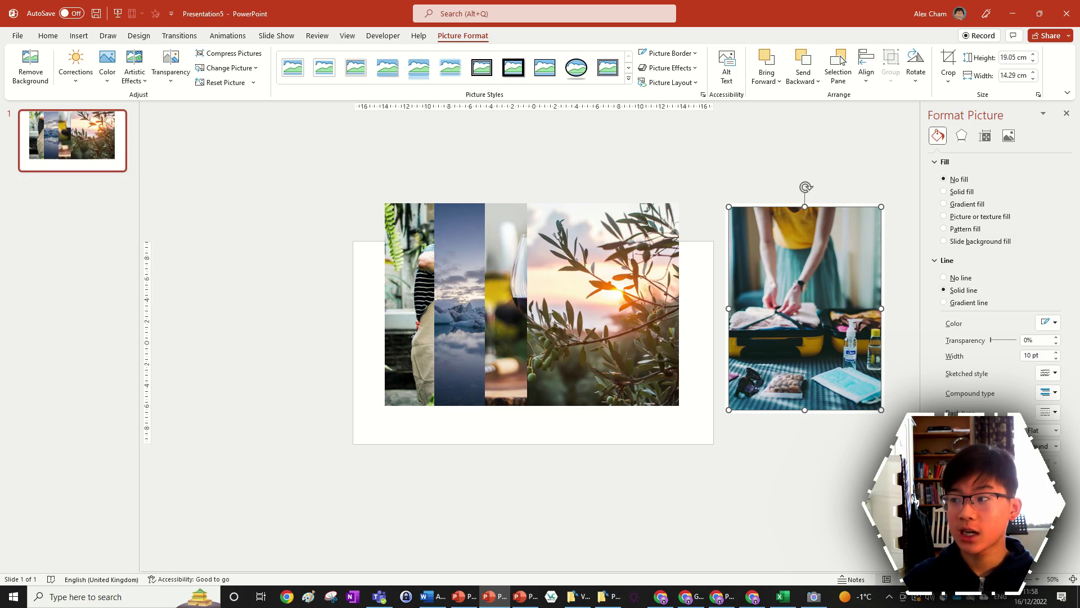
- Move the other photos off the slide to the left and select the bordered suitcase photo near the centre
key("alt+Tab")
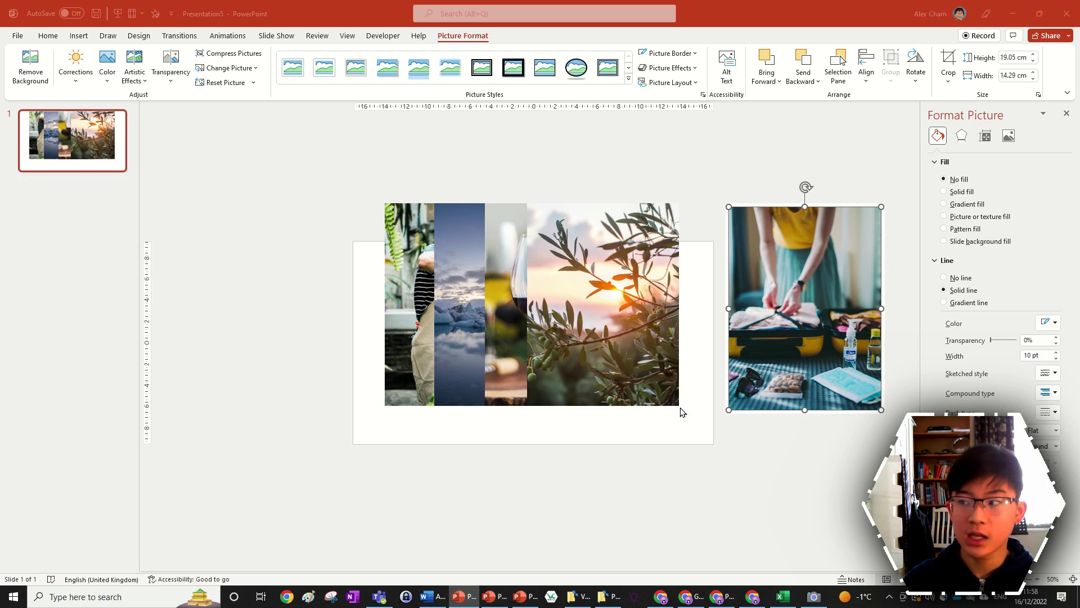
key("alt+Tab")
left_click_drag(702, 441, 326, 163)
left_click_drag(506, 303, 276, 304)
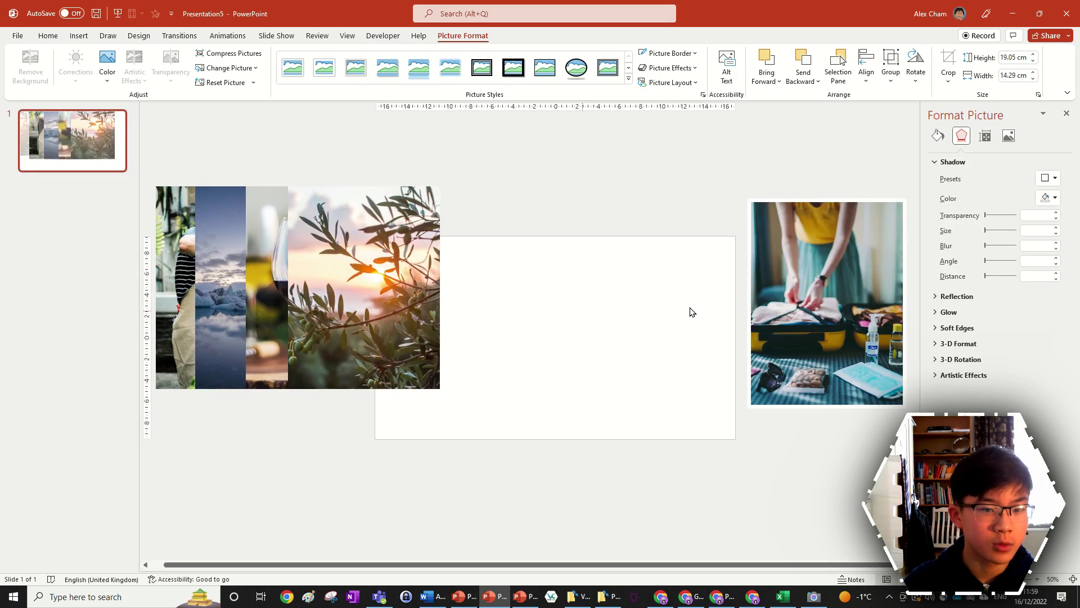
left_click(689, 311)
key("ctrl+z")
left_click(752, 390)
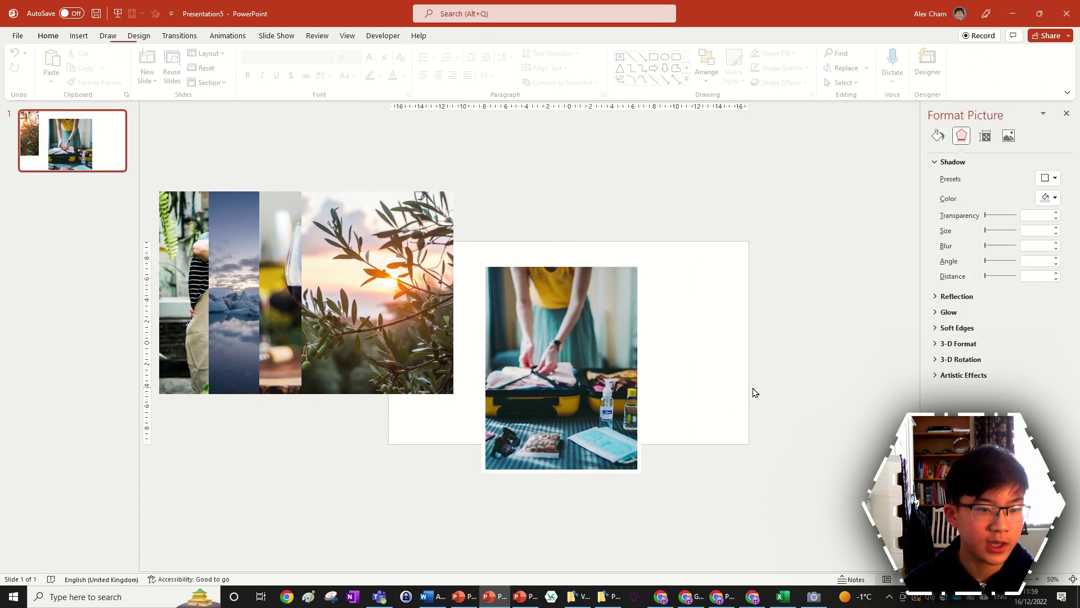
scroll(649, 362, "up", 5, "ctrl")
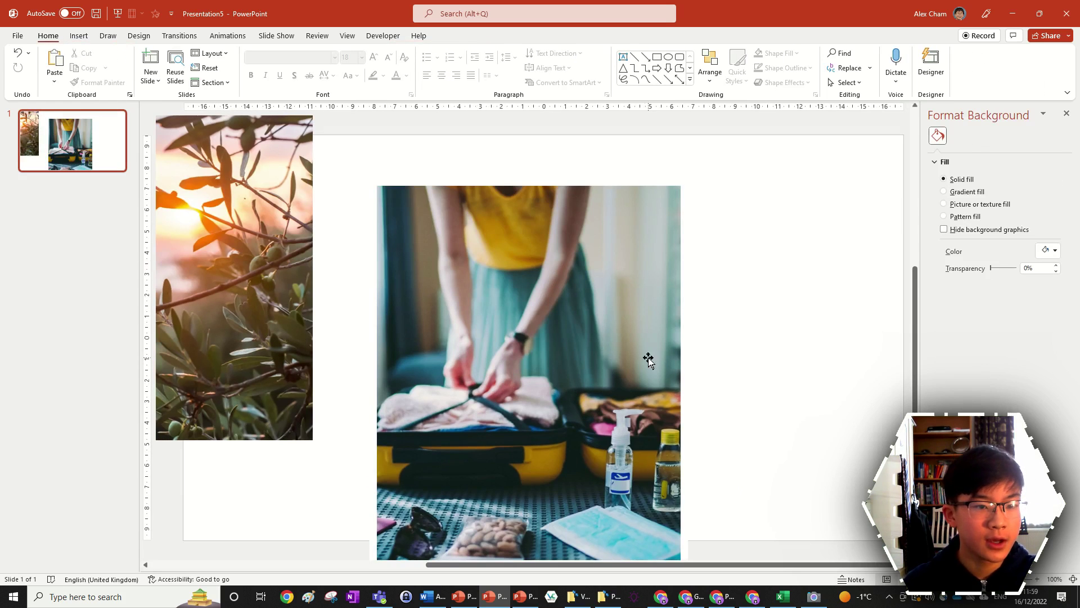
left_click(602, 299)
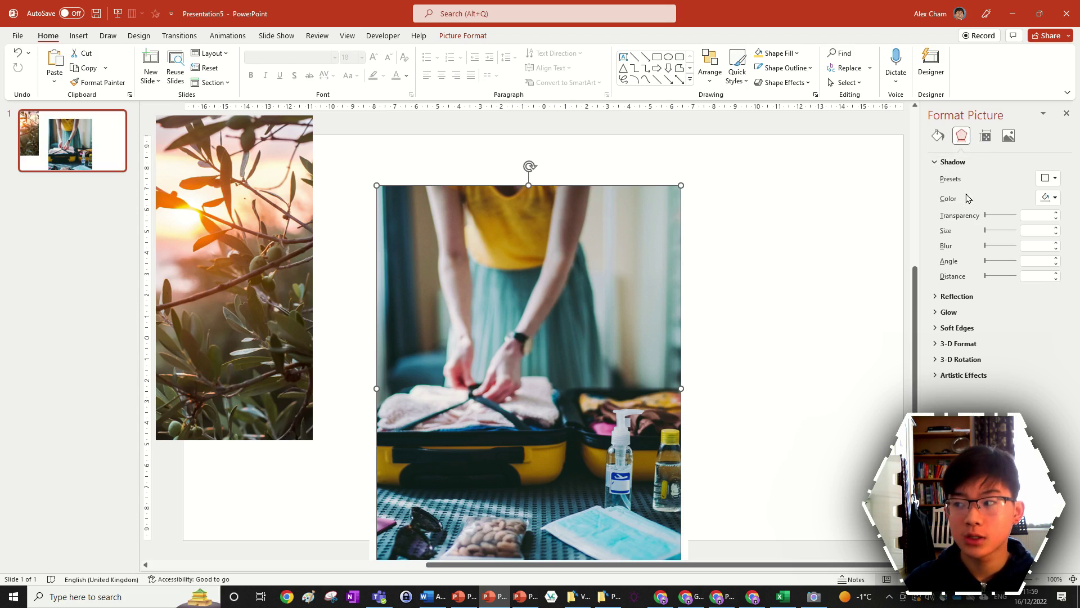
- Apply a soft all-round shadow preset to the suitcase photo and nudge it slightly
left_click(1050, 179)
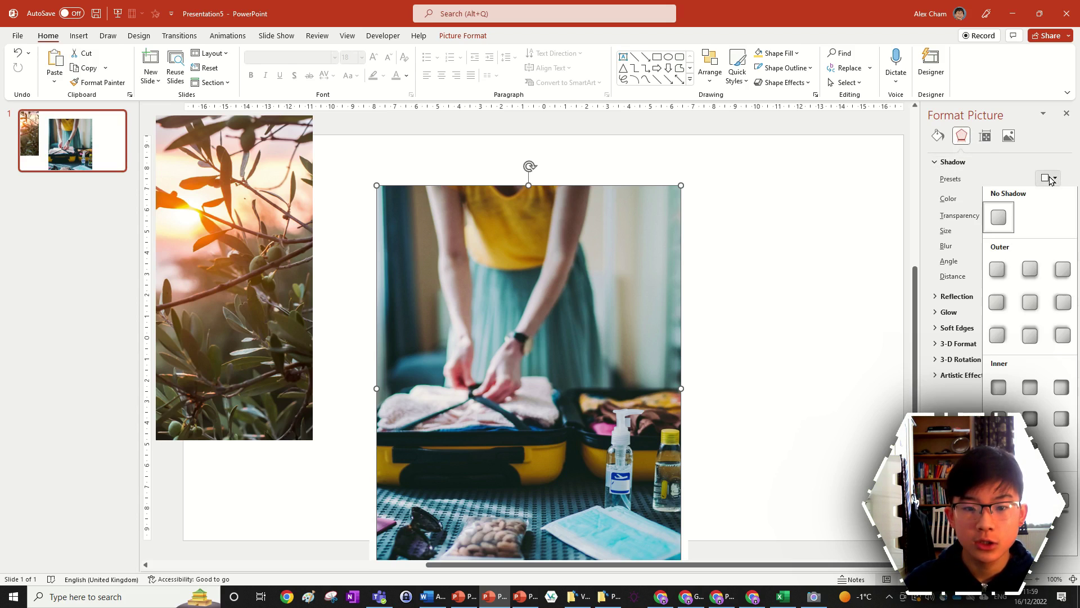
left_click(1030, 313)
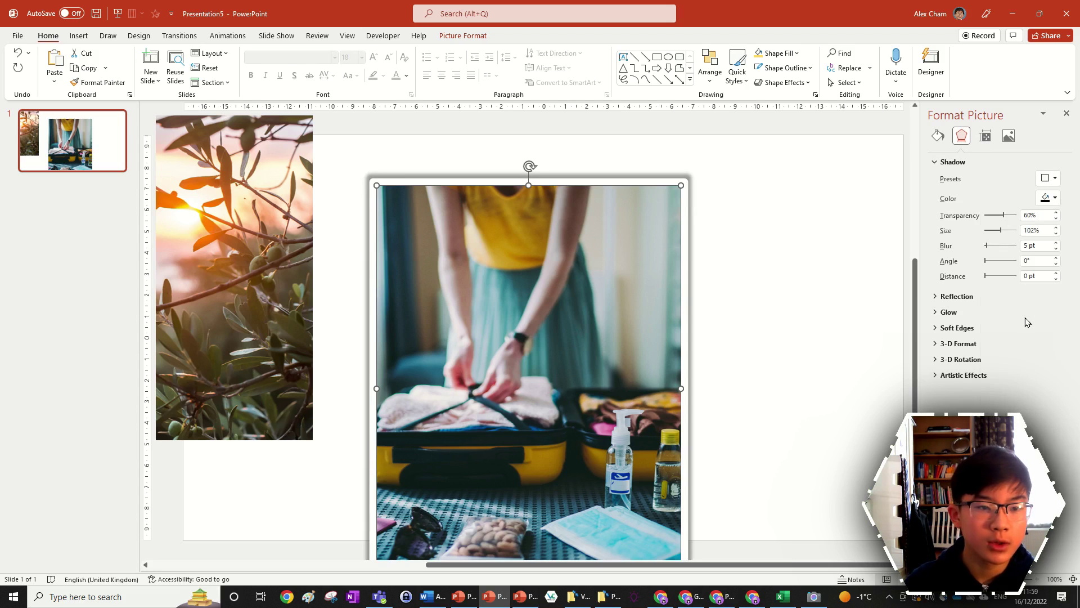
mouse_move(554, 326)
left_mouse_down()
mouse_move(571, 292)
mouse_move(595, 348)
mouse_move(557, 309)
mouse_move(567, 315)
left_mouse_up()
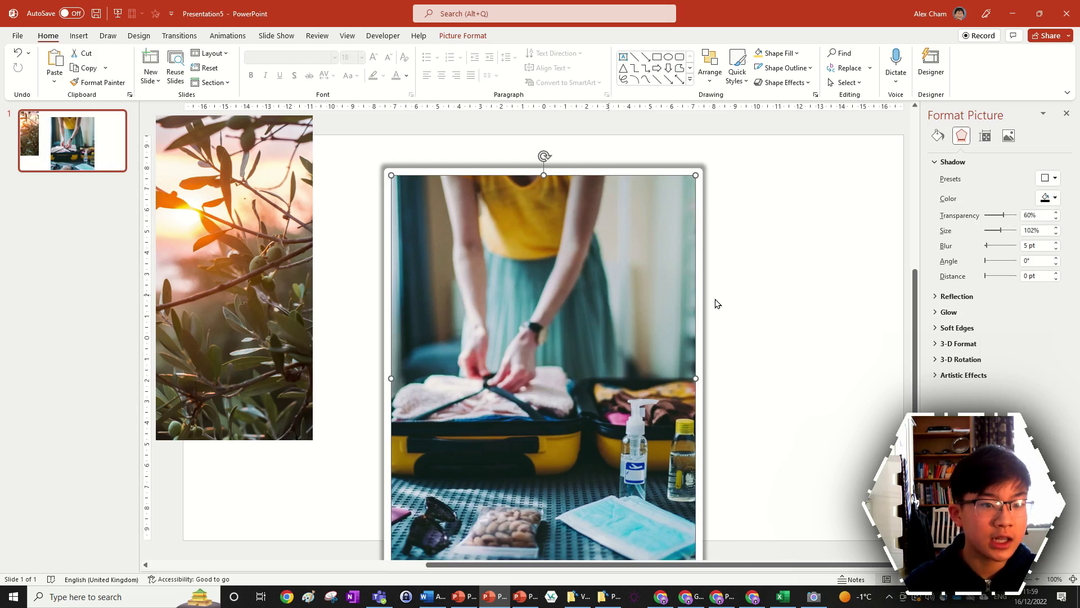
left_click(751, 285)
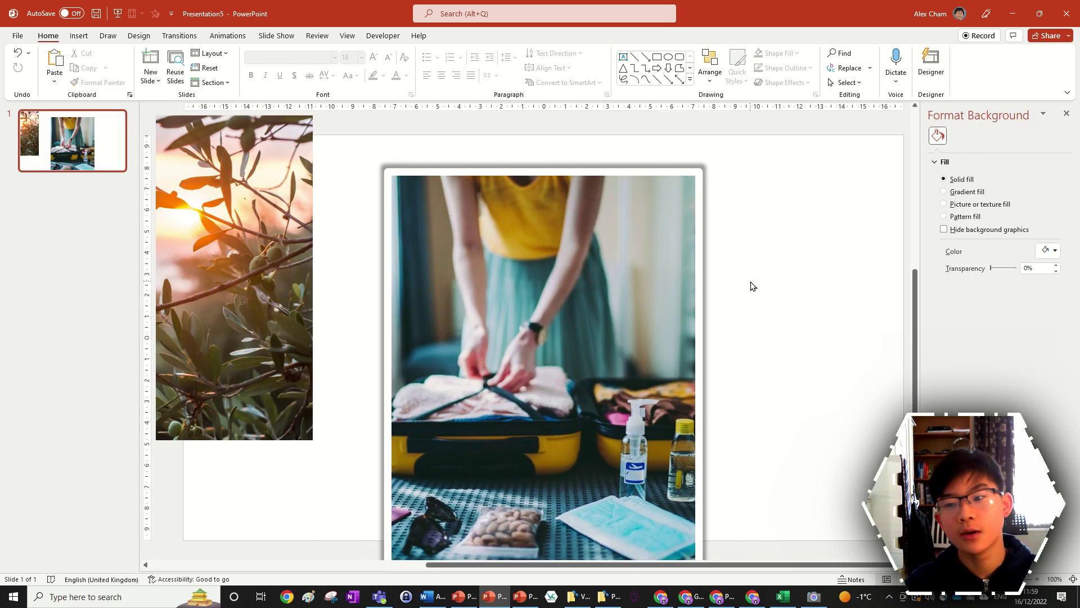
- Set the shadow's transparency to 20% and its blur to 30 pt
left_click(627, 193)
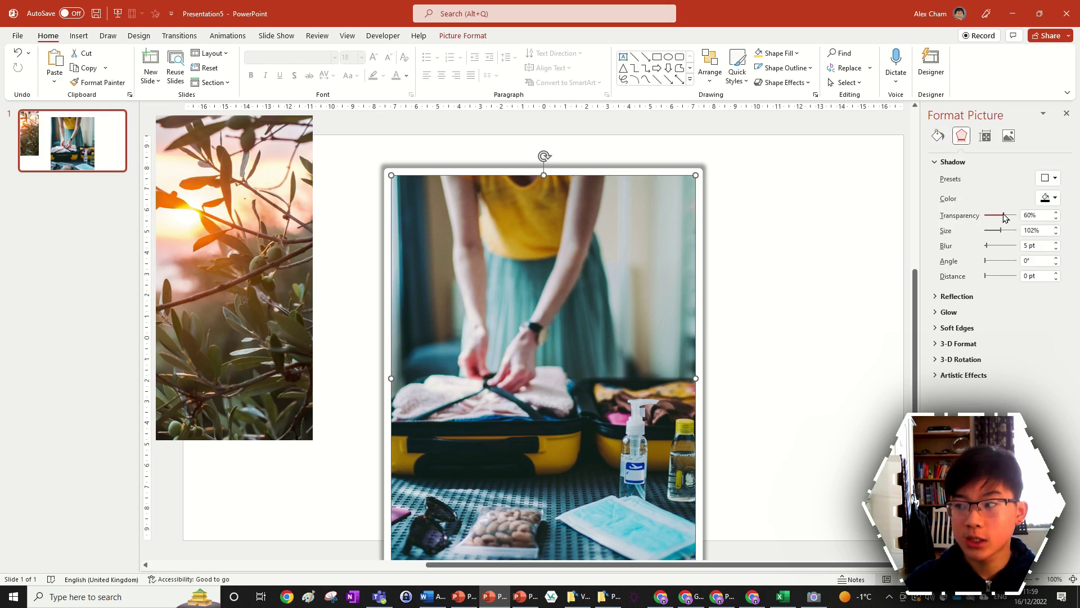
left_click(1027, 214)
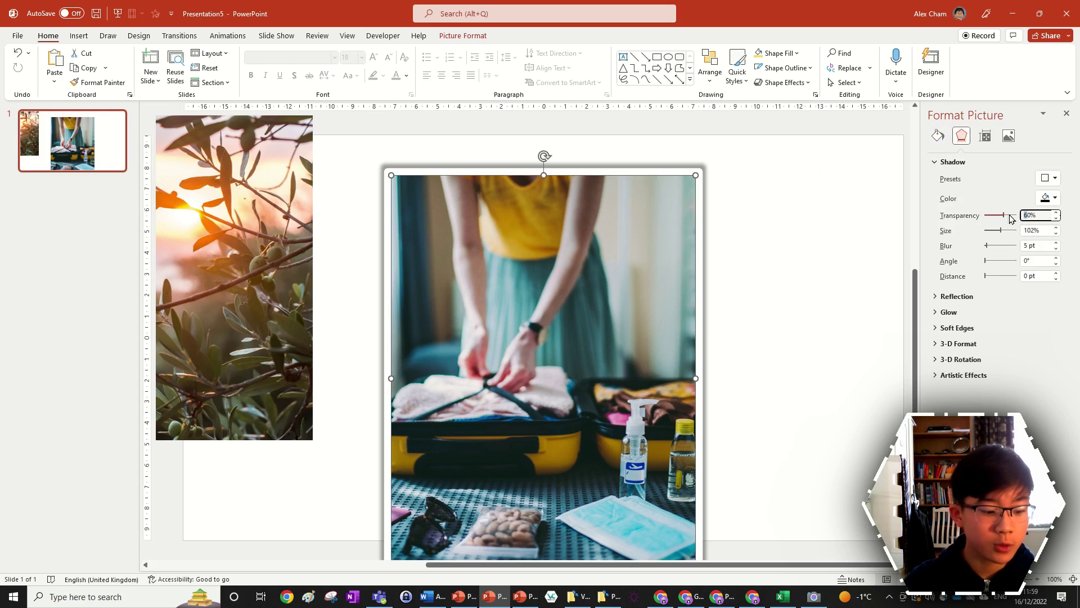
type("20")
key("Return")
left_click(815, 214)
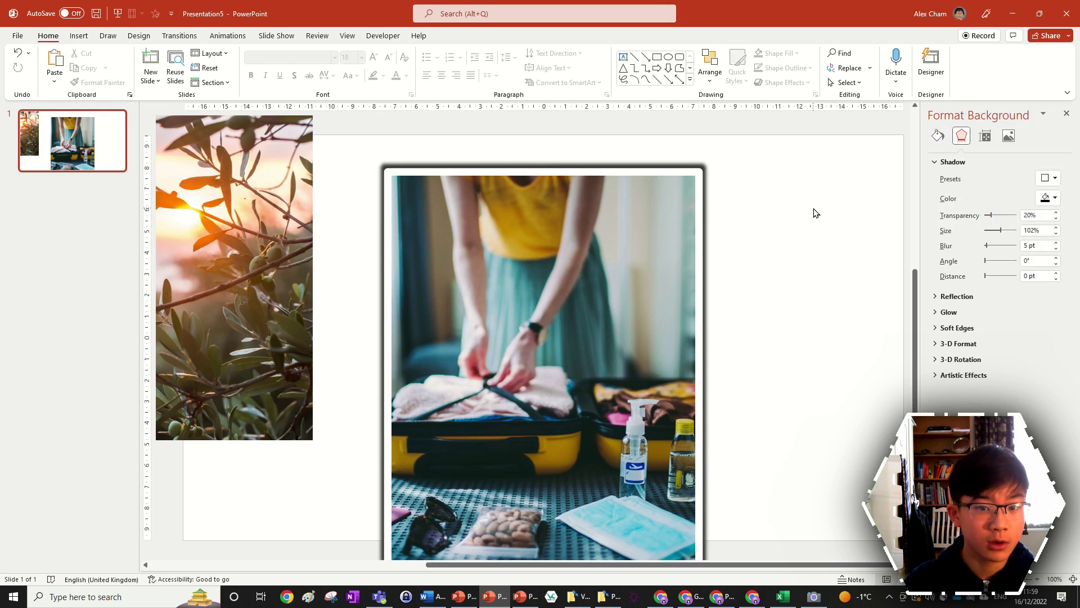
left_click(647, 229)
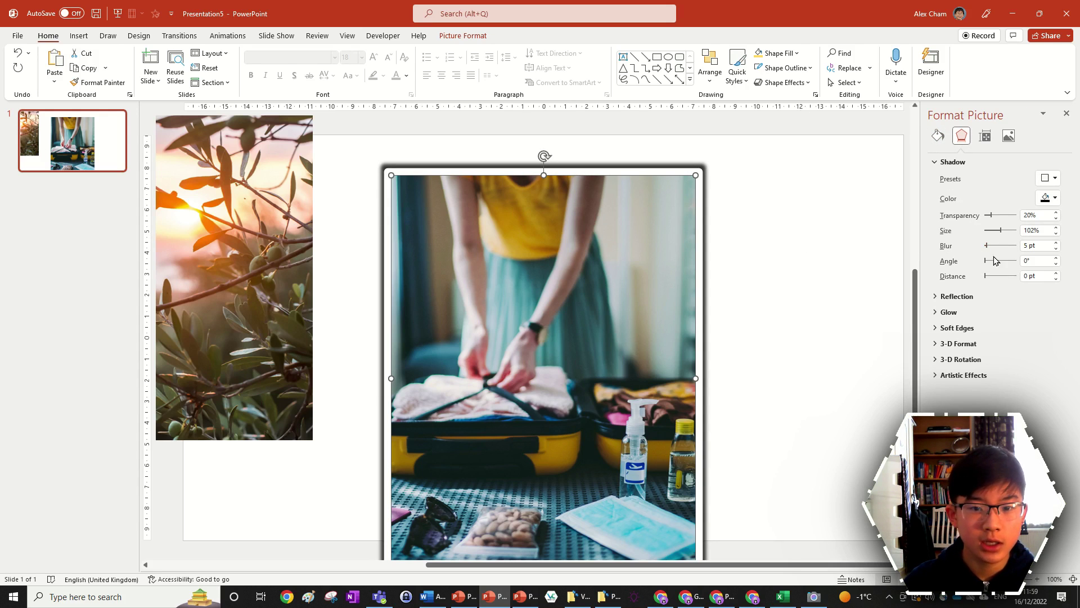
mouse_move(987, 248)
left_mouse_down()
mouse_move(1007, 246)
mouse_move(994, 249)
left_mouse_up()
key("Tab")
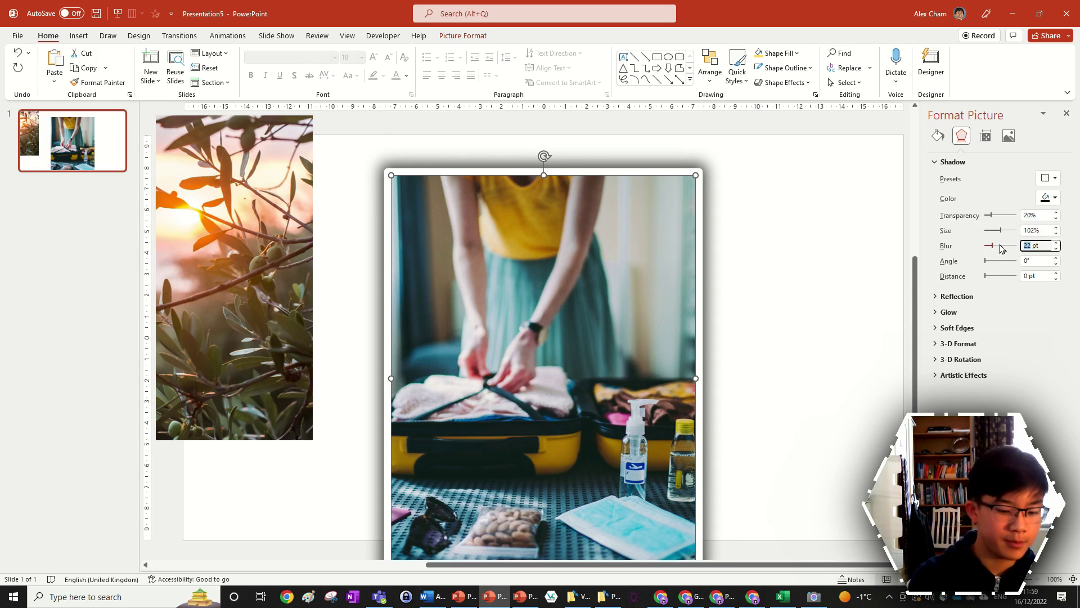
type("30")
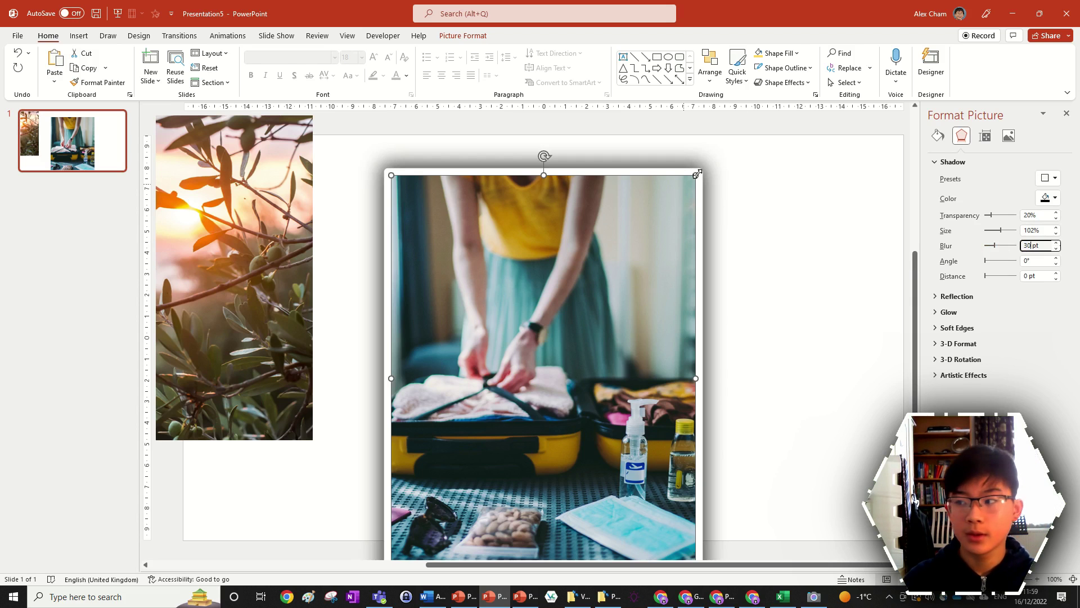
left_click(810, 181)
scroll(737, 200, "down", 5)
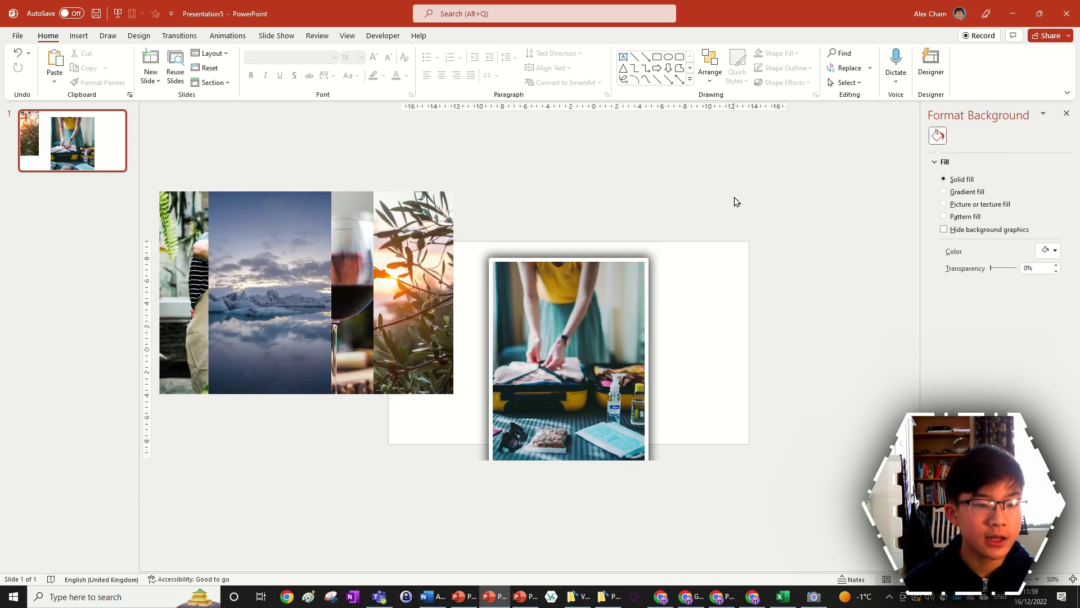
- Move the suitcase photo further to the right on the slide
left_click(584, 289)
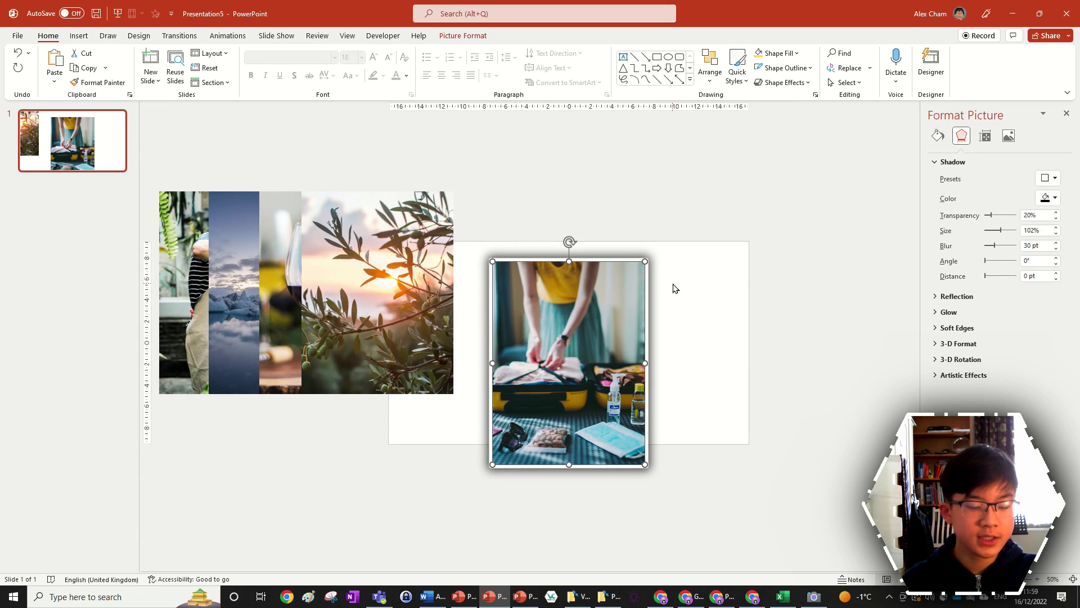
scroll(647, 319, "down", 3)
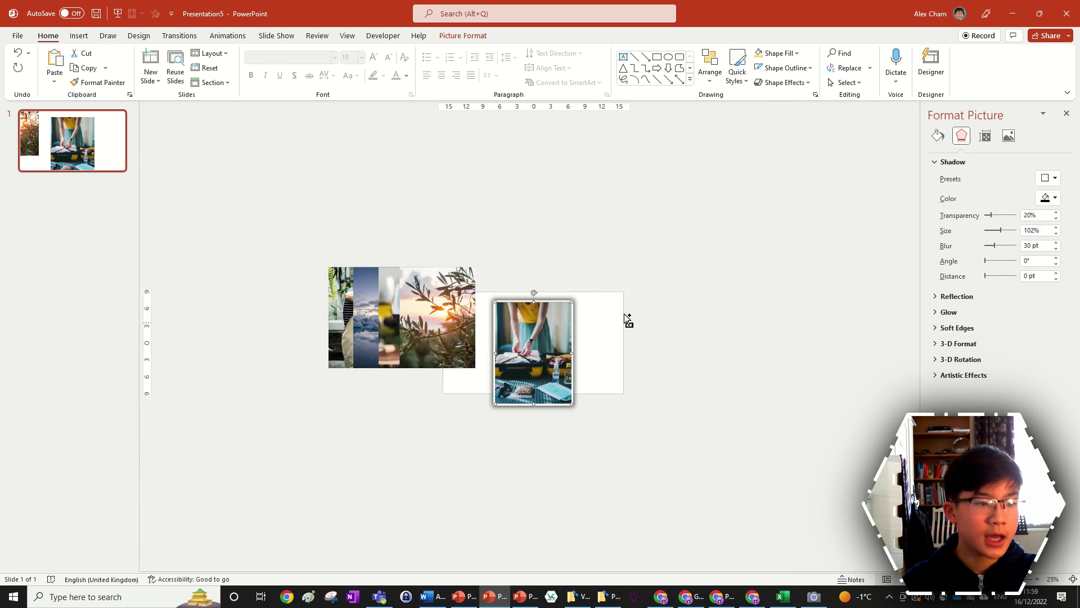
left_click(436, 383)
left_click_drag(549, 166, 550, 168)
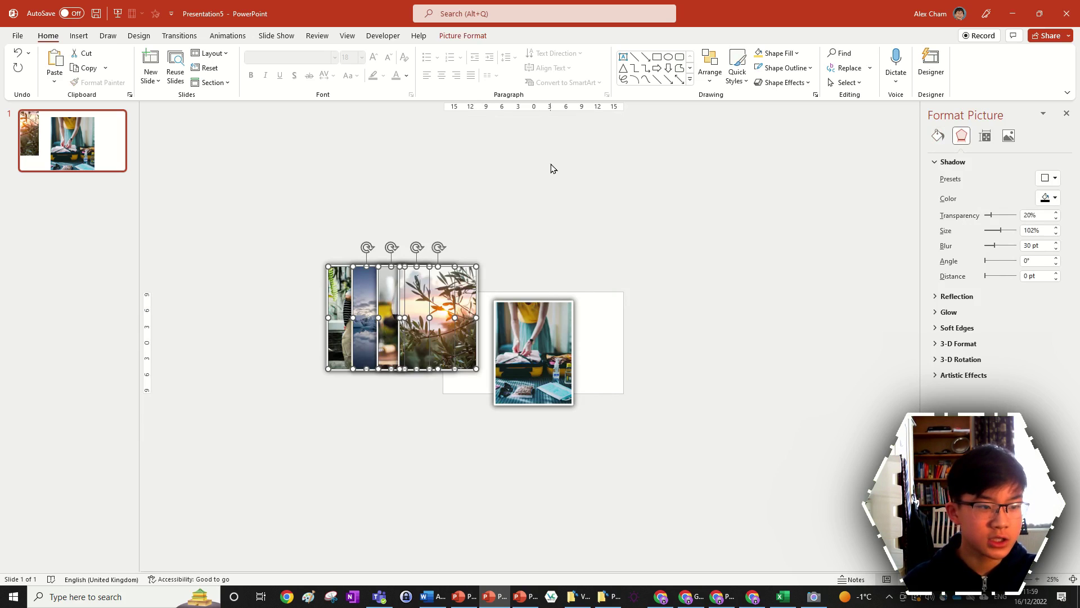
left_click(562, 191)
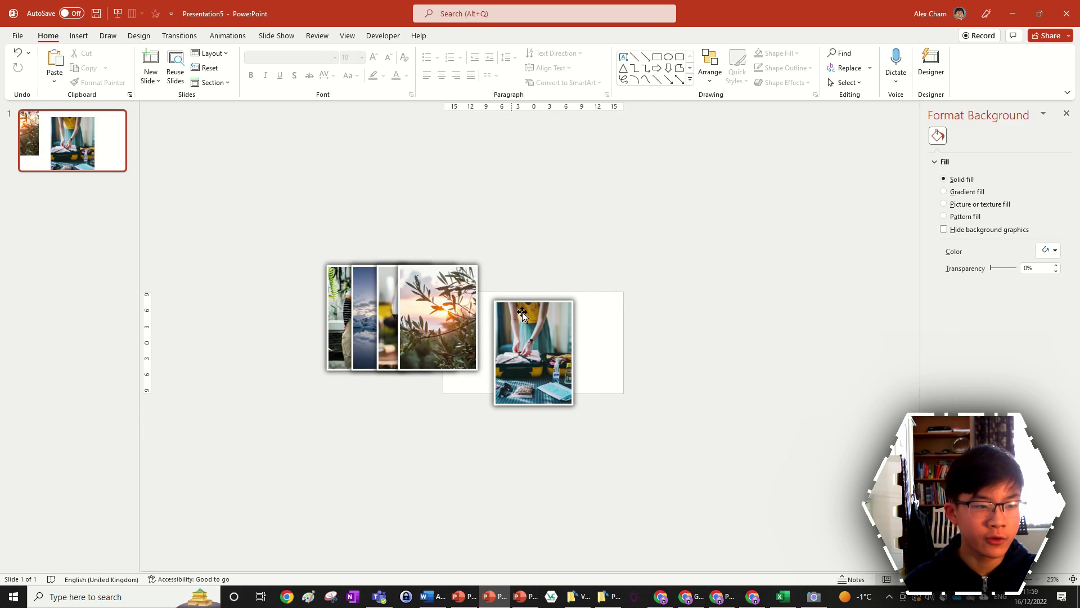
left_click_drag(518, 392, 598, 356)
scroll(639, 398, "up", 2)
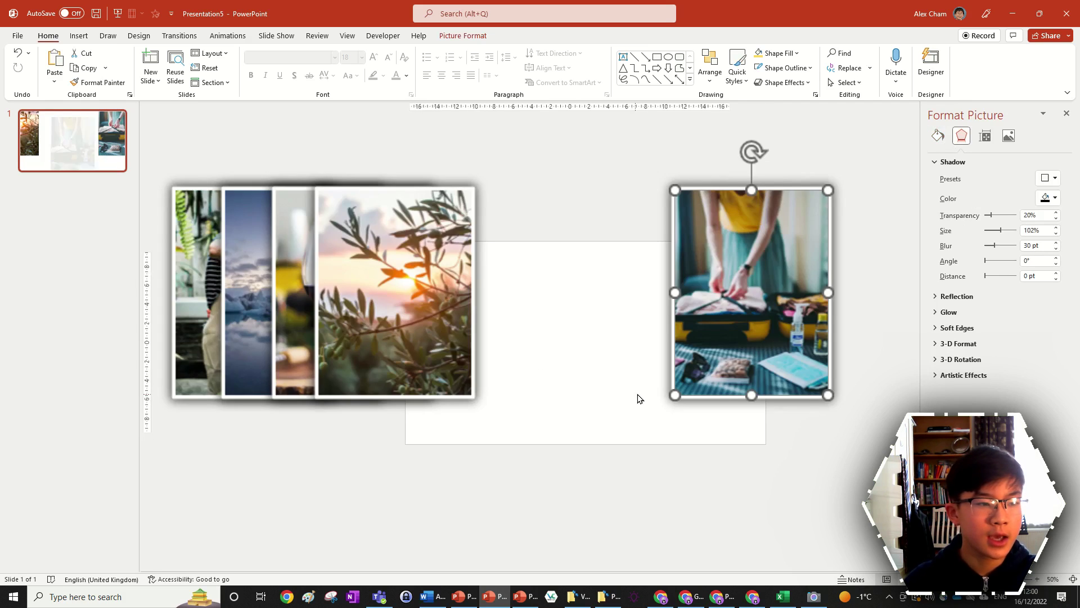
scroll(657, 404, "down", 1)
- Marquee-select all five photos and shrink them together from a corner handle
left_click_drag(806, 459, 212, 188)
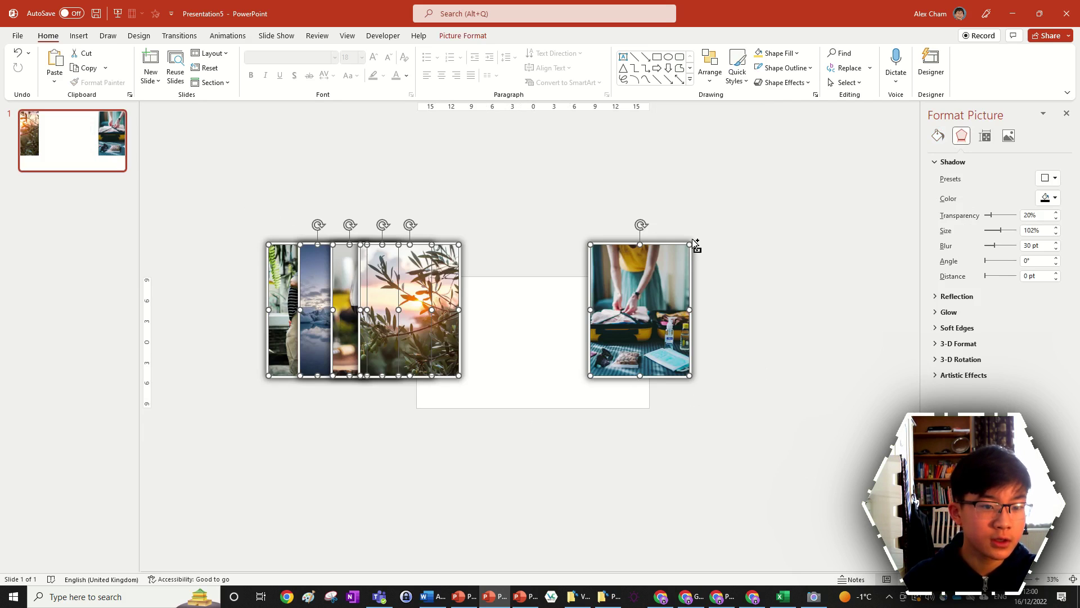
left_click_drag(683, 251, 664, 266)
left_click(743, 301)
scroll(679, 355, "up", 2)
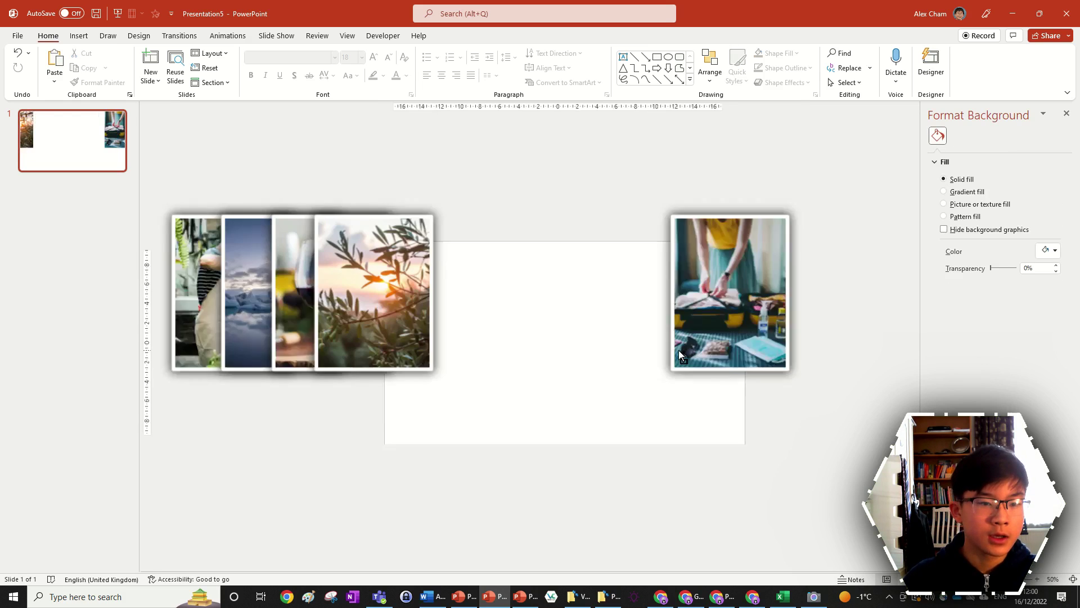
scroll(679, 354, "down", 3)
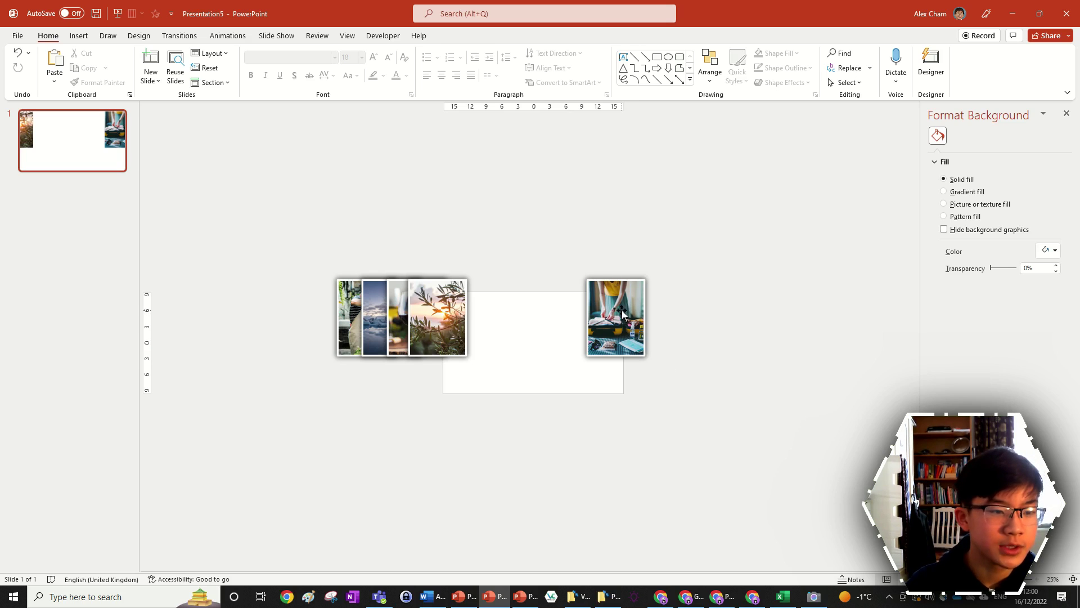
- Center the suitcase photo, placing the olive photo and then the wine glass photo to its right
left_click_drag(622, 314, 540, 336)
left_click_drag(440, 327, 601, 339)
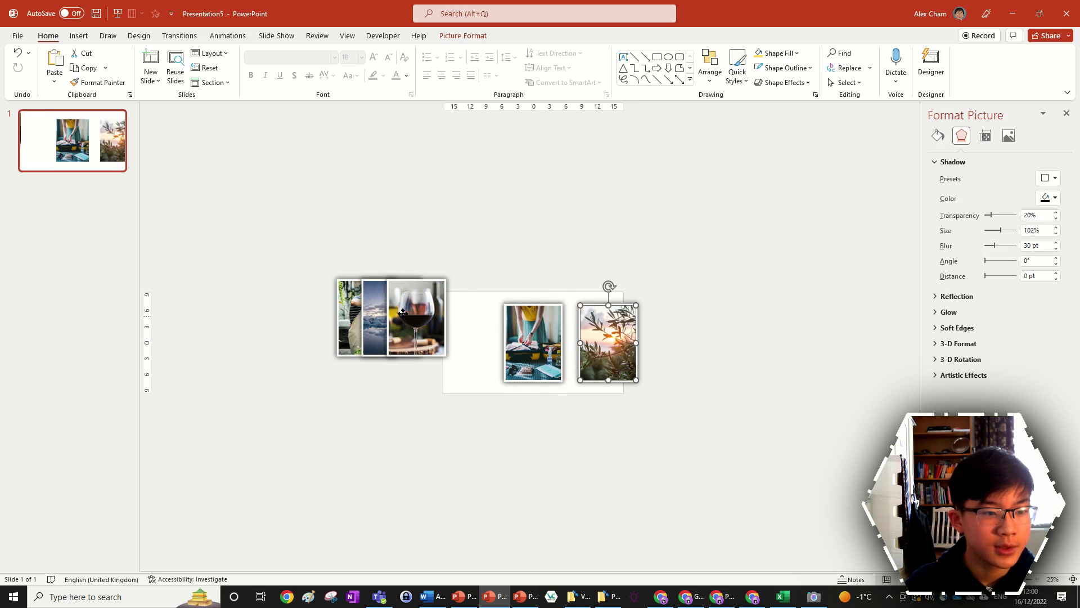
left_click_drag(417, 318, 686, 337)
scroll(694, 387, "up", 3)
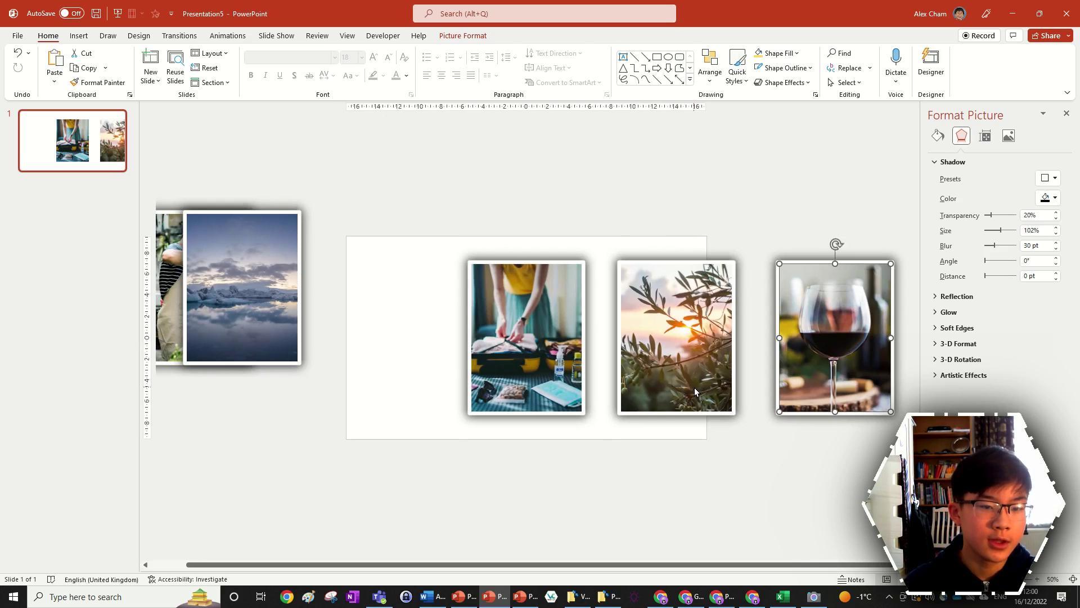
left_click_drag(843, 341, 834, 332)
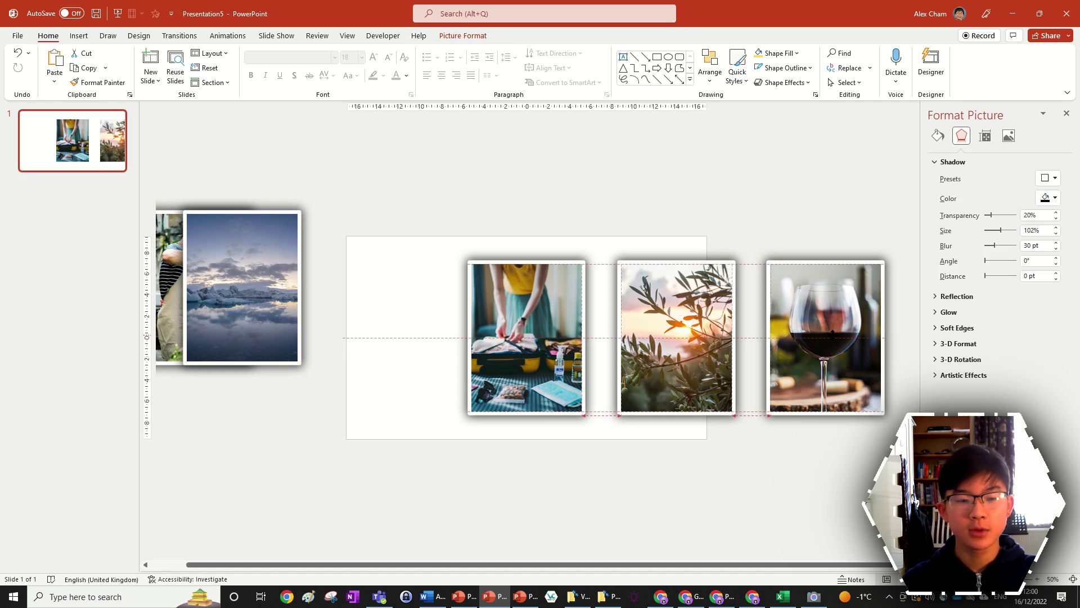
- Place the icy-sea photo right of the wine glass and select the gardener photo
left_click(833, 335)
scroll(531, 434, "down", 4)
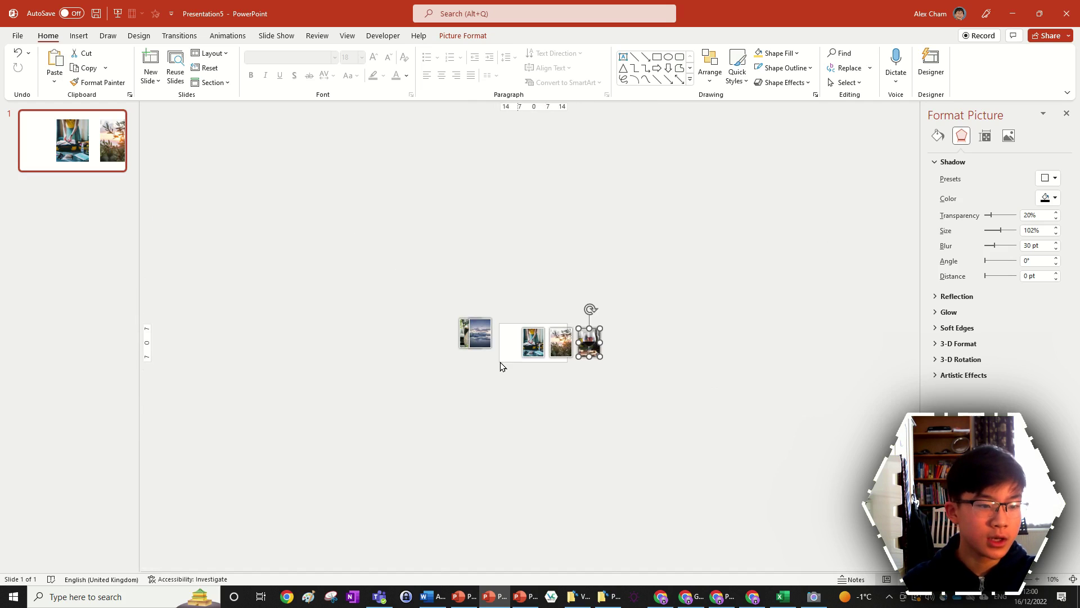
left_click_drag(473, 324, 614, 337)
scroll(506, 422, "up", 4)
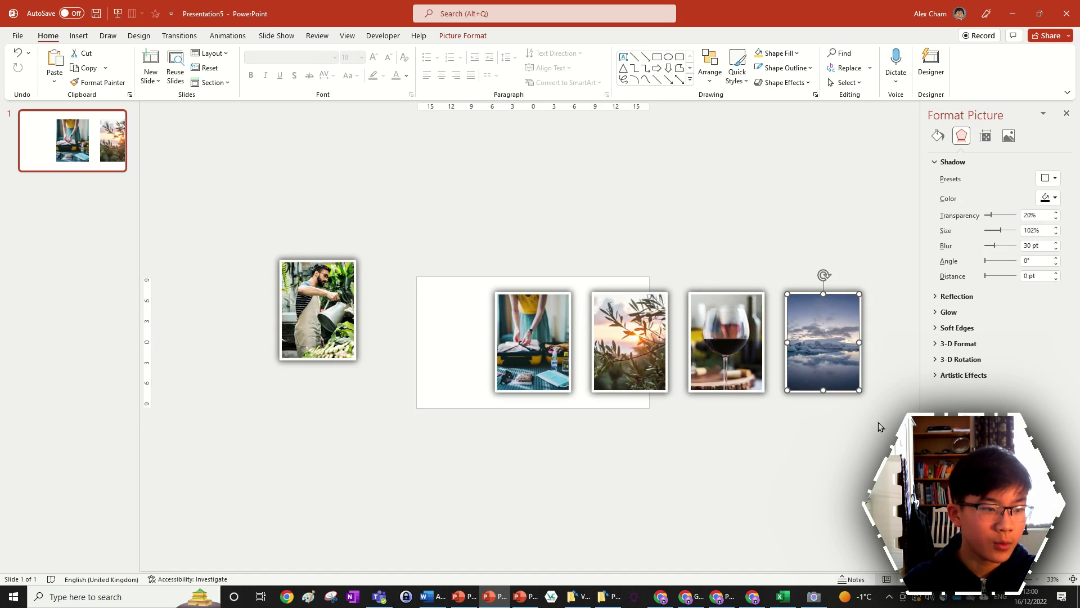
left_click(315, 301)
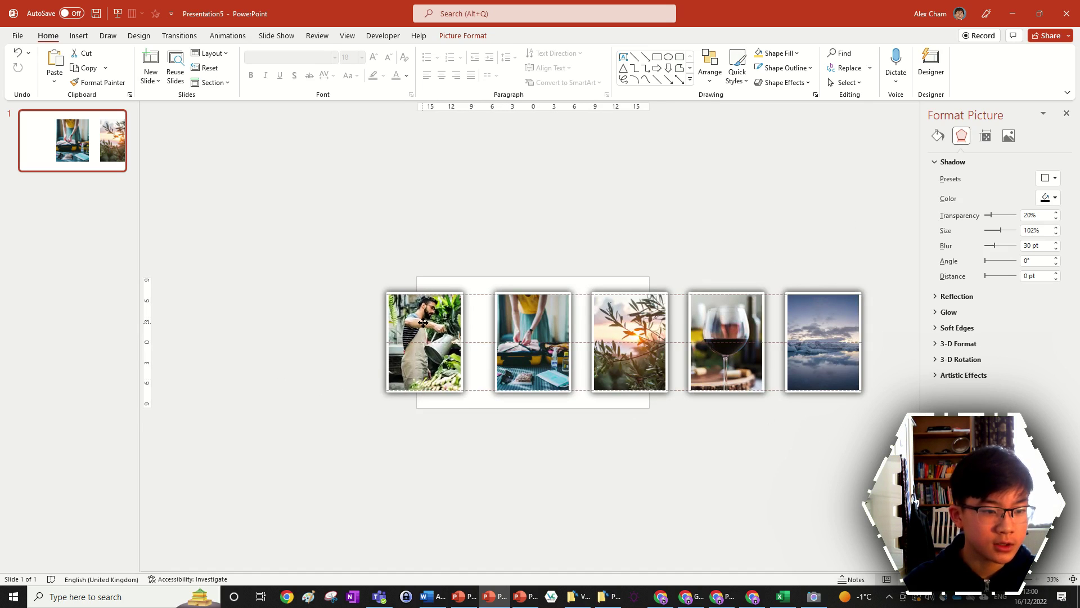